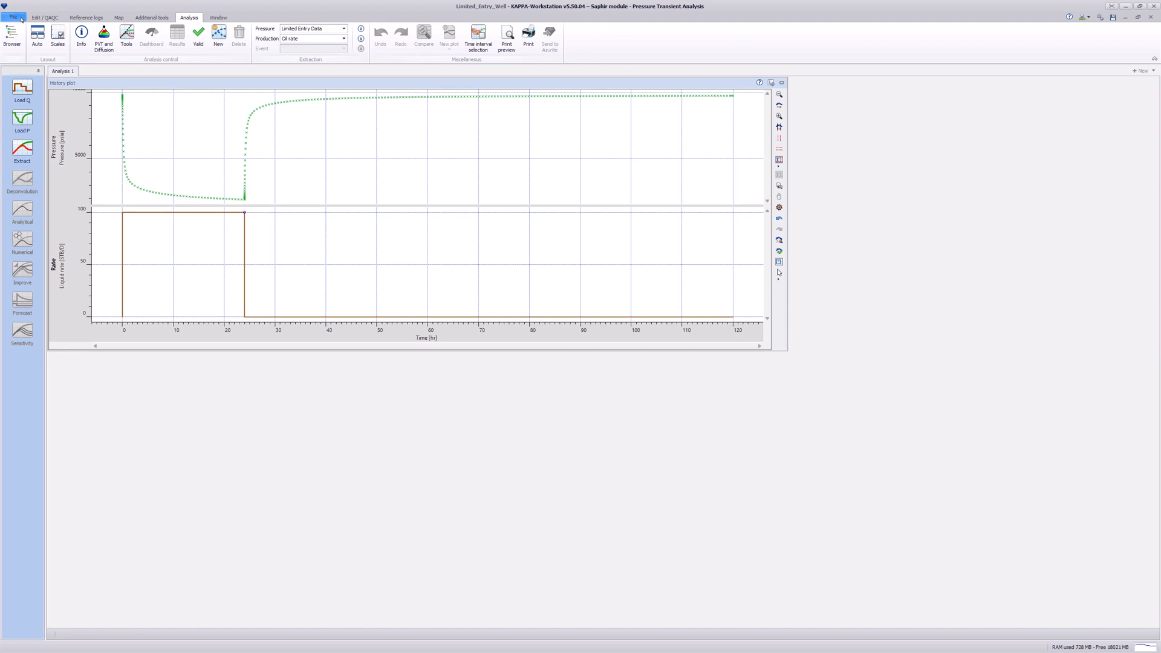
# - Extract Build-Up #1 and maximize its loglog plot to fill the analysis area
pyautogui.click(24, 149)
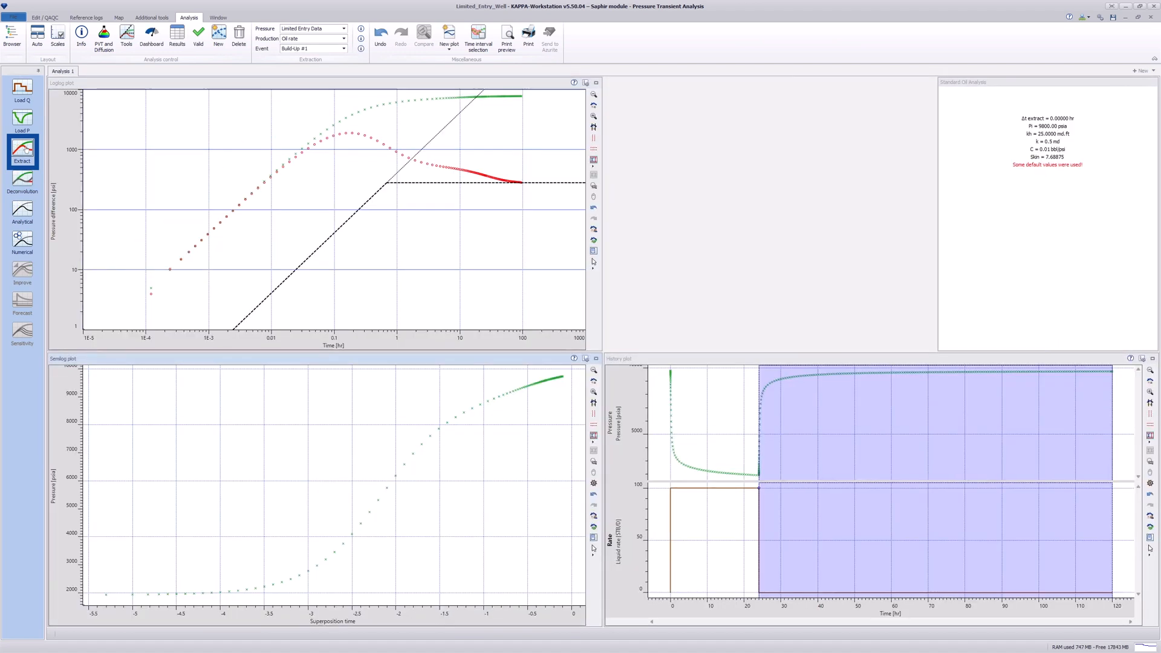
pyautogui.click(163, 156)
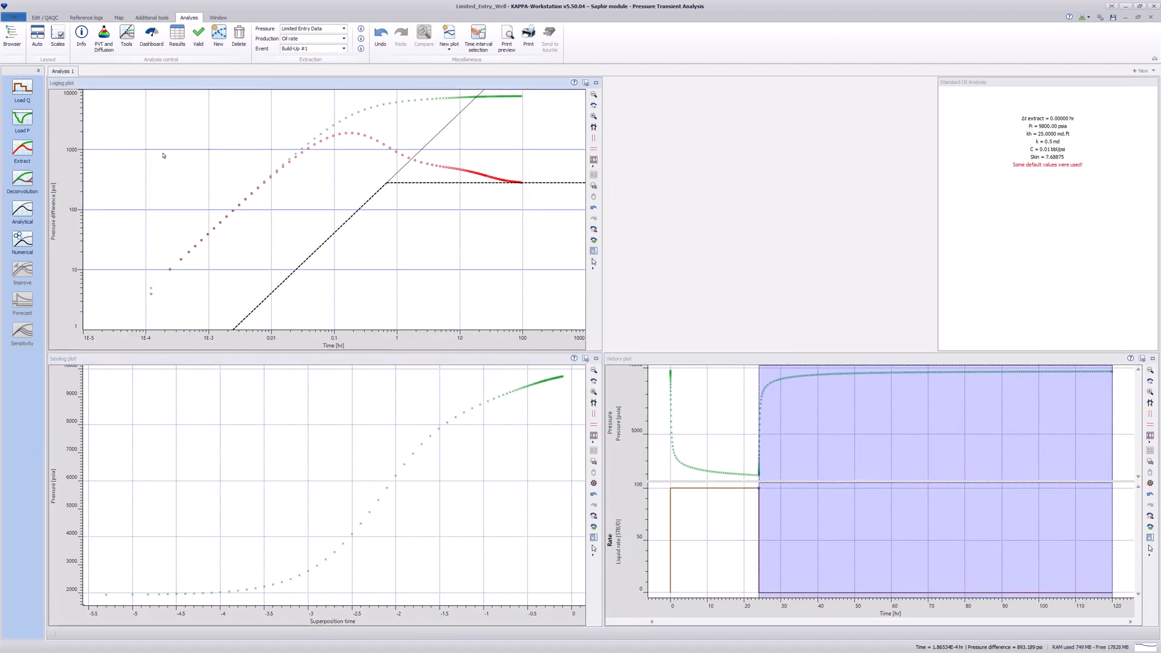
pyautogui.doubleClick(162, 86)
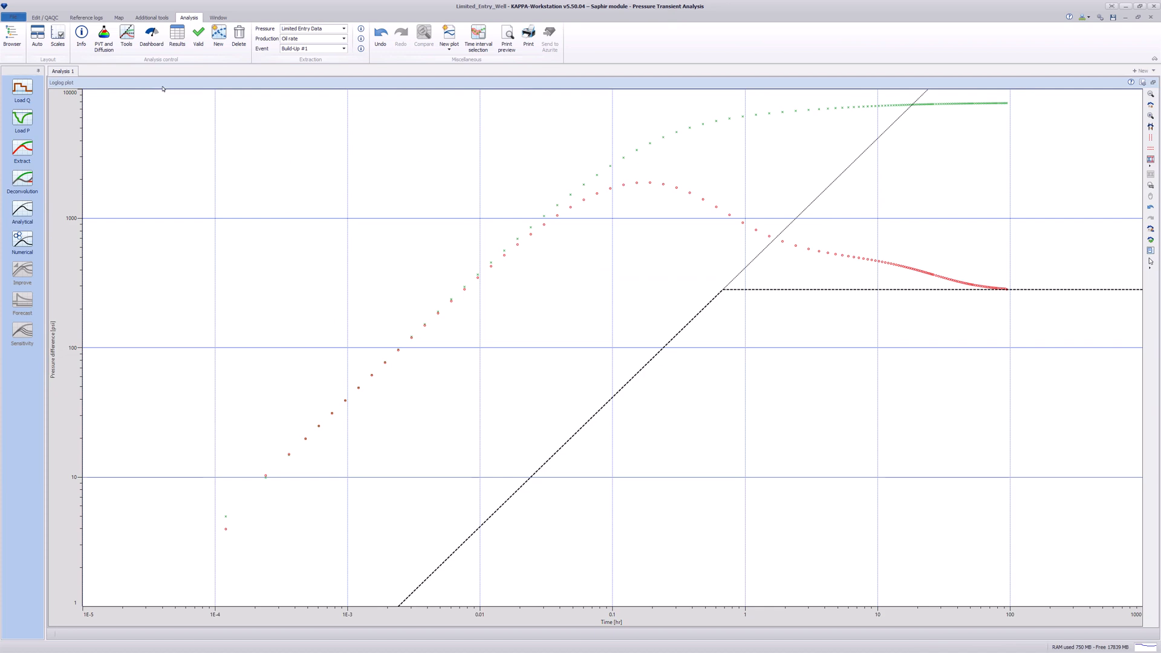
pyautogui.click(129, 47)
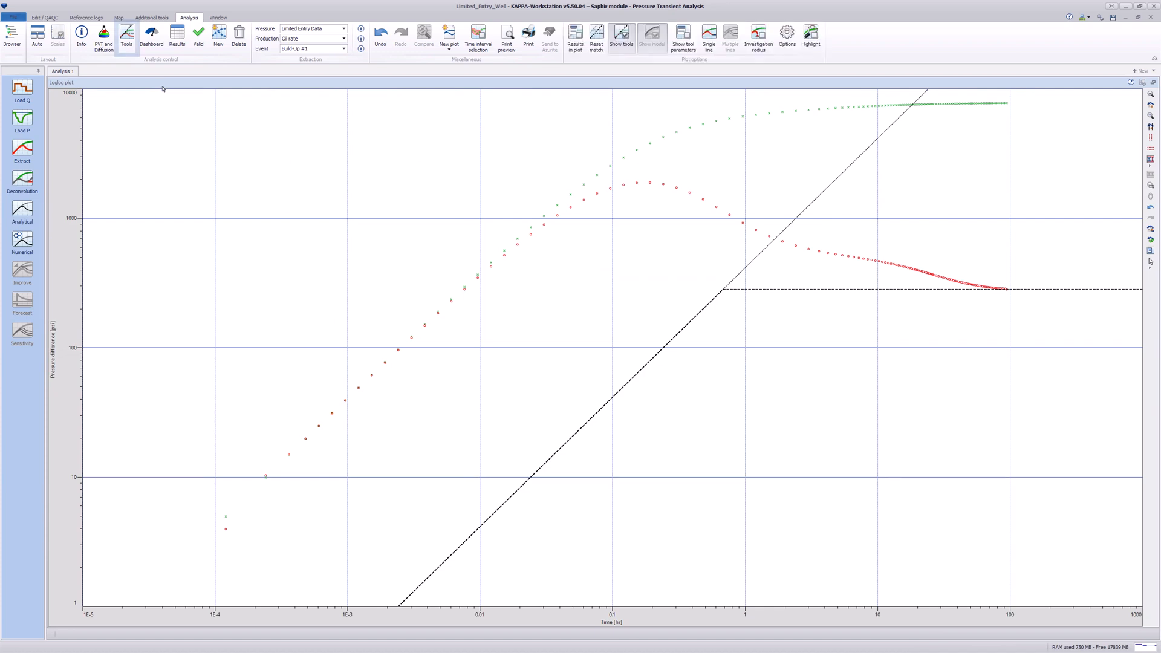
# - Set the analysis-tool well model to Limited entry
pyautogui.click(129, 48)
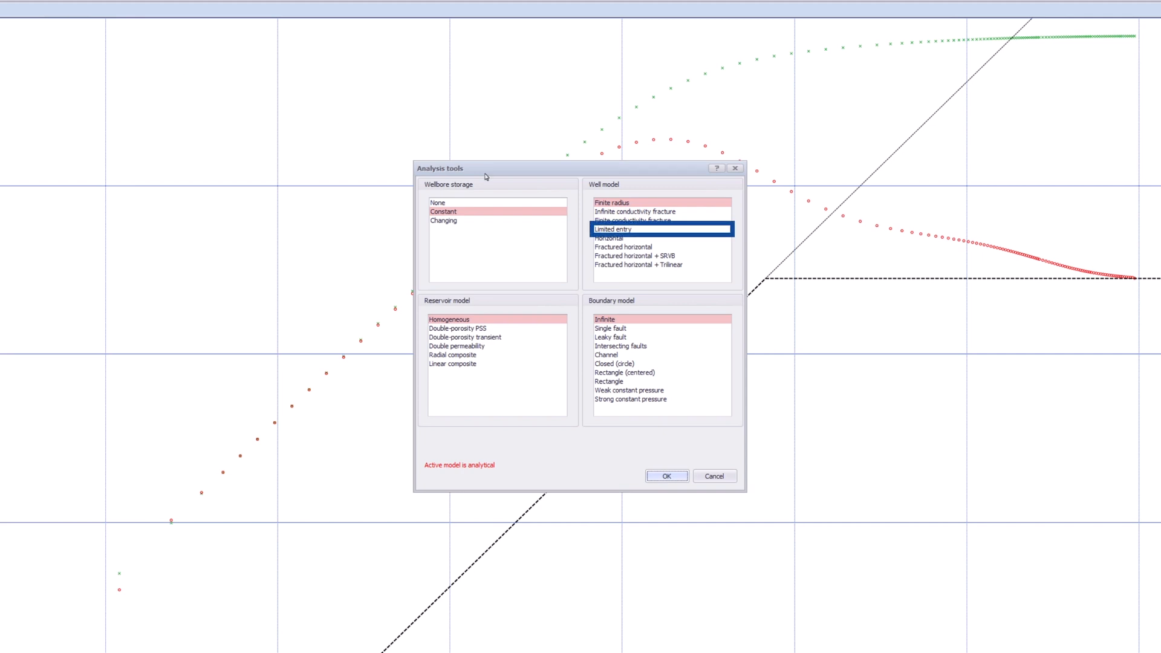
pyautogui.click(639, 234)
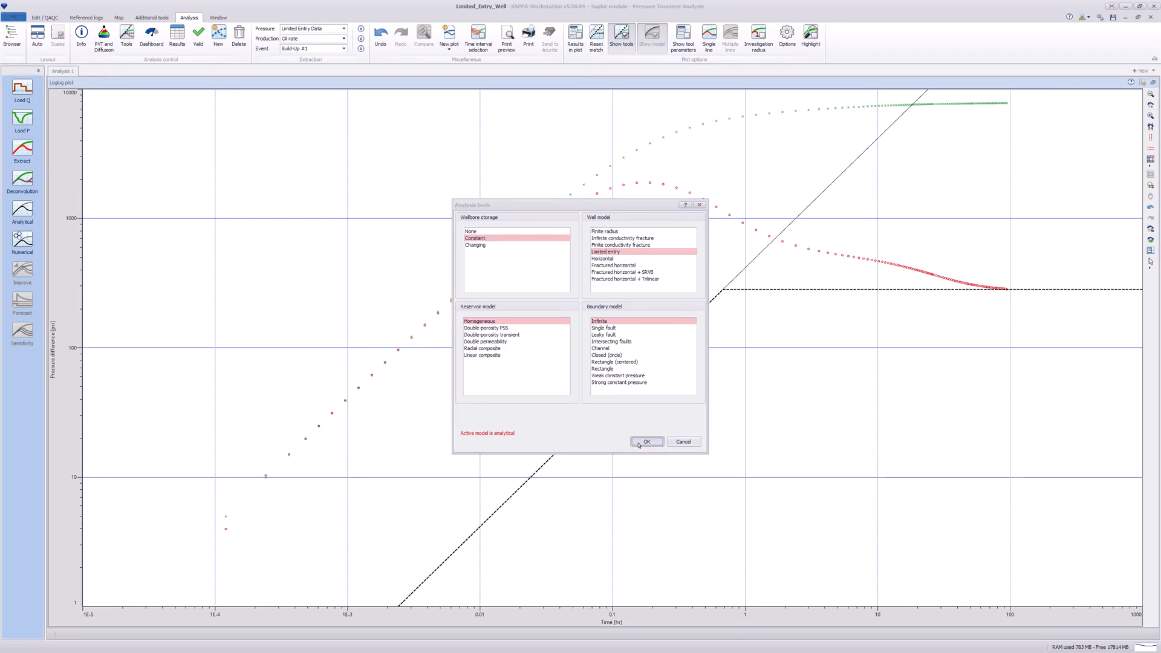
pyautogui.click(667, 476)
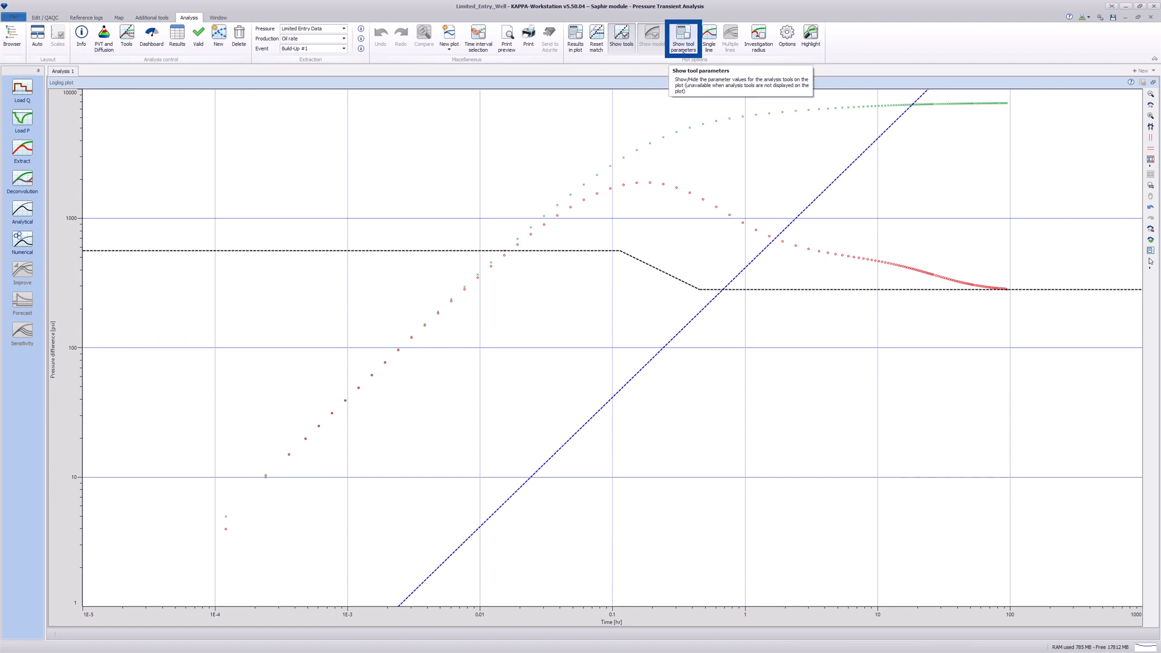
# - Show and enlarge the tool parameters panel, then fit the unit-slope line to early data, giving C 1.01625E-4
pyautogui.click(683, 40)
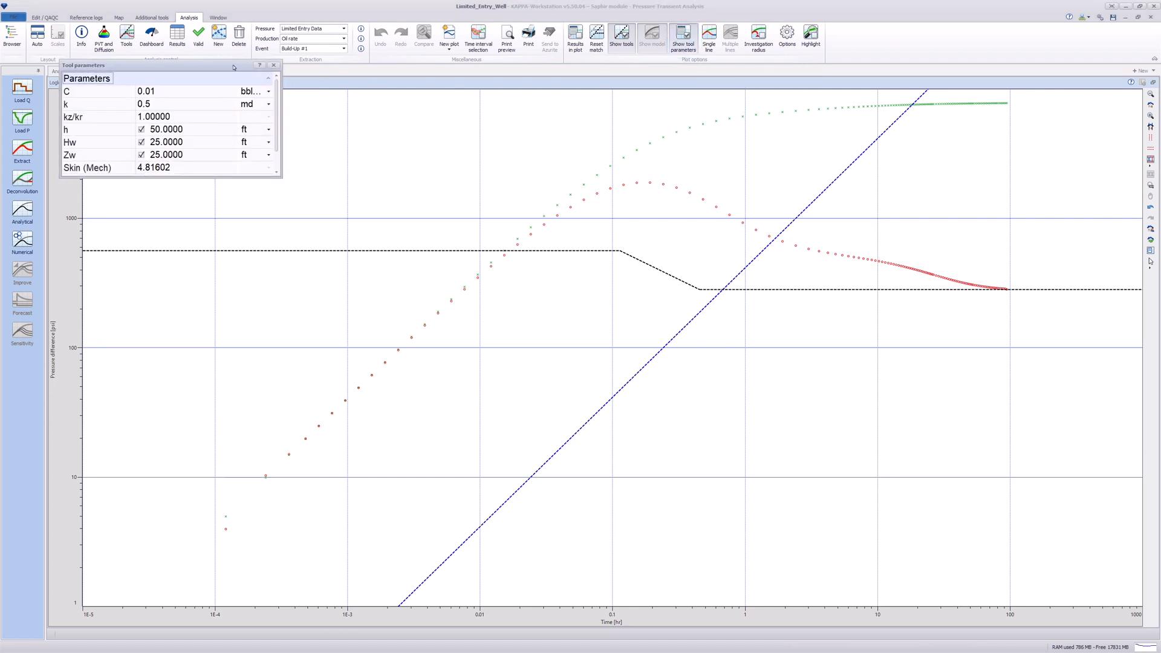
pyautogui.moveTo(233, 67); pyautogui.dragTo(290, 112)
pyautogui.moveTo(286, 223); pyautogui.dragTo(286, 250)
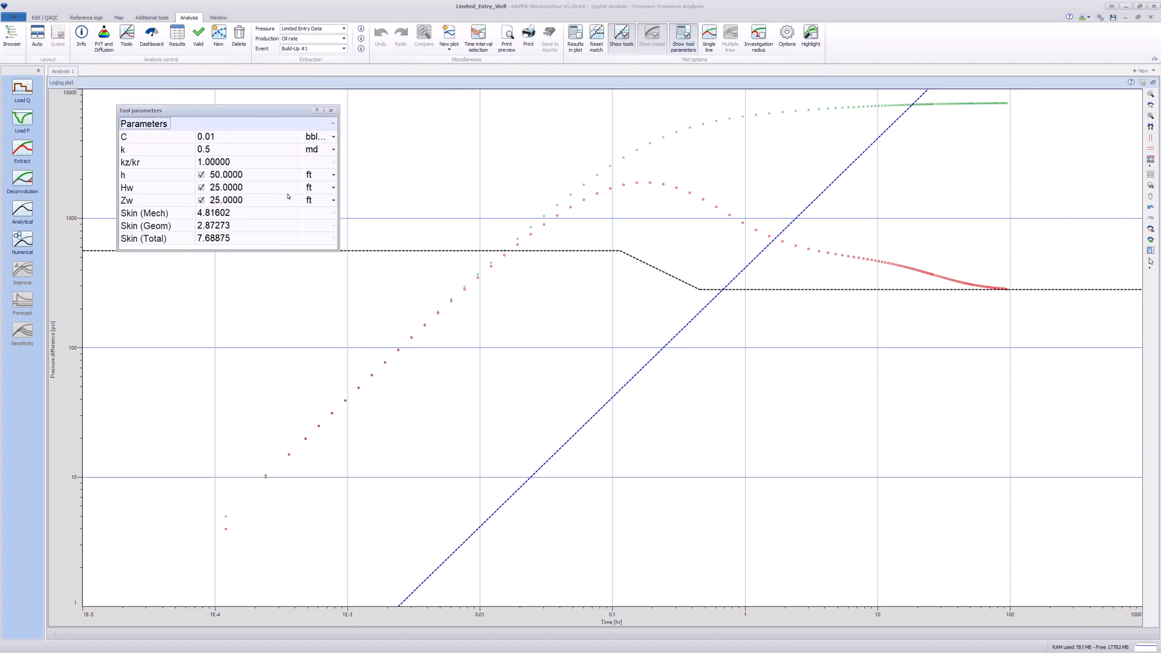
pyautogui.moveTo(287, 115); pyautogui.dragTo(288, 104)
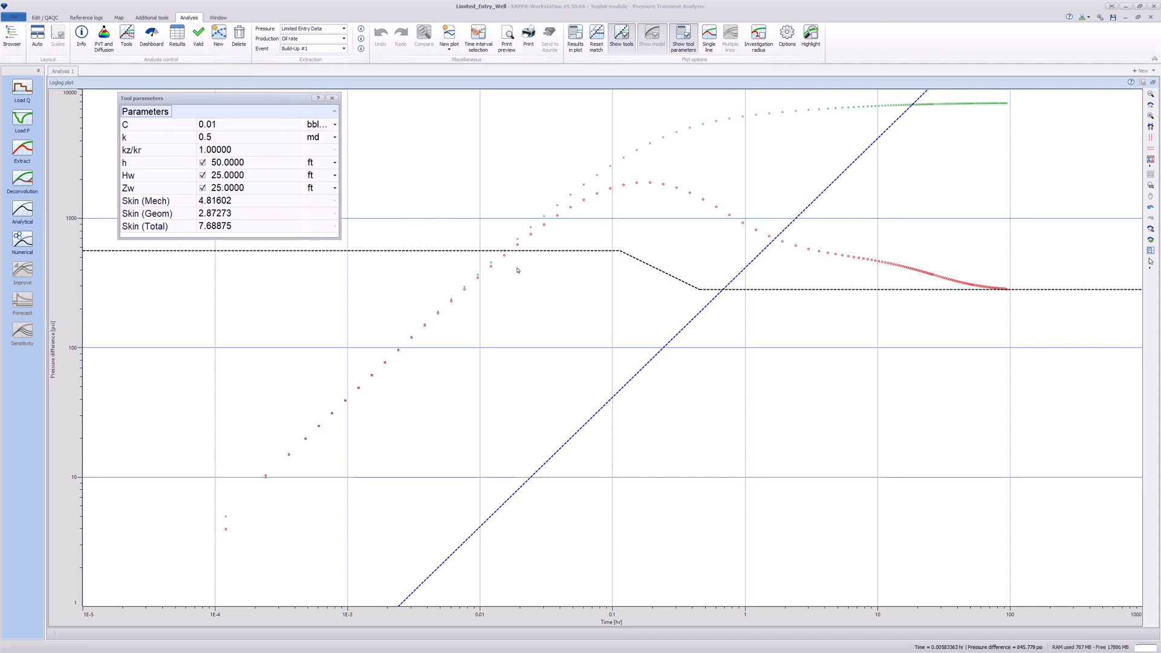
pyautogui.click(638, 372)
pyautogui.moveTo(639, 372); pyautogui.dragTo(438, 314)
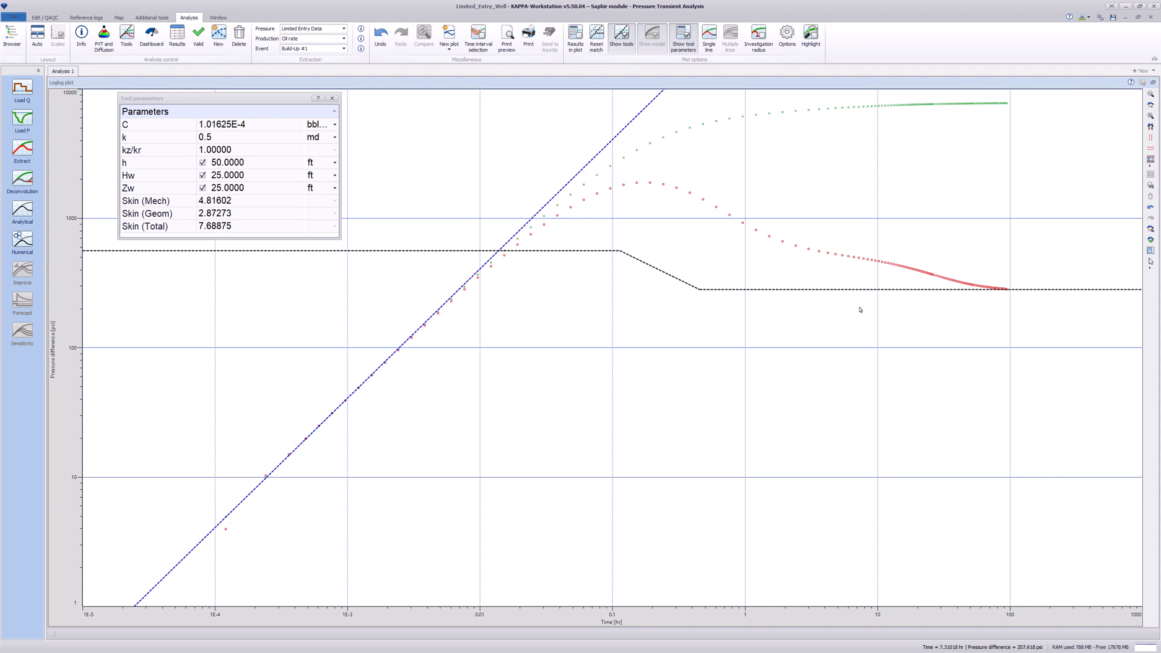
# - Untick h and Zw in the tool parameters, leaving only Hw (25 ft) ticked
pyautogui.click(178, 153)
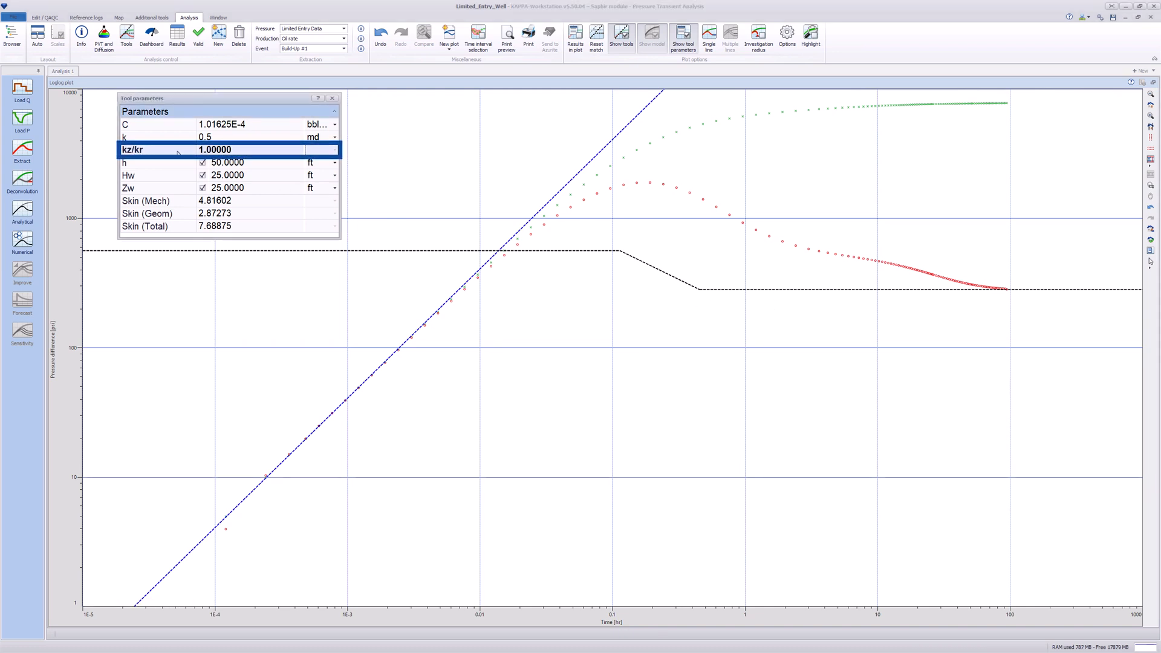
pyautogui.click(178, 175)
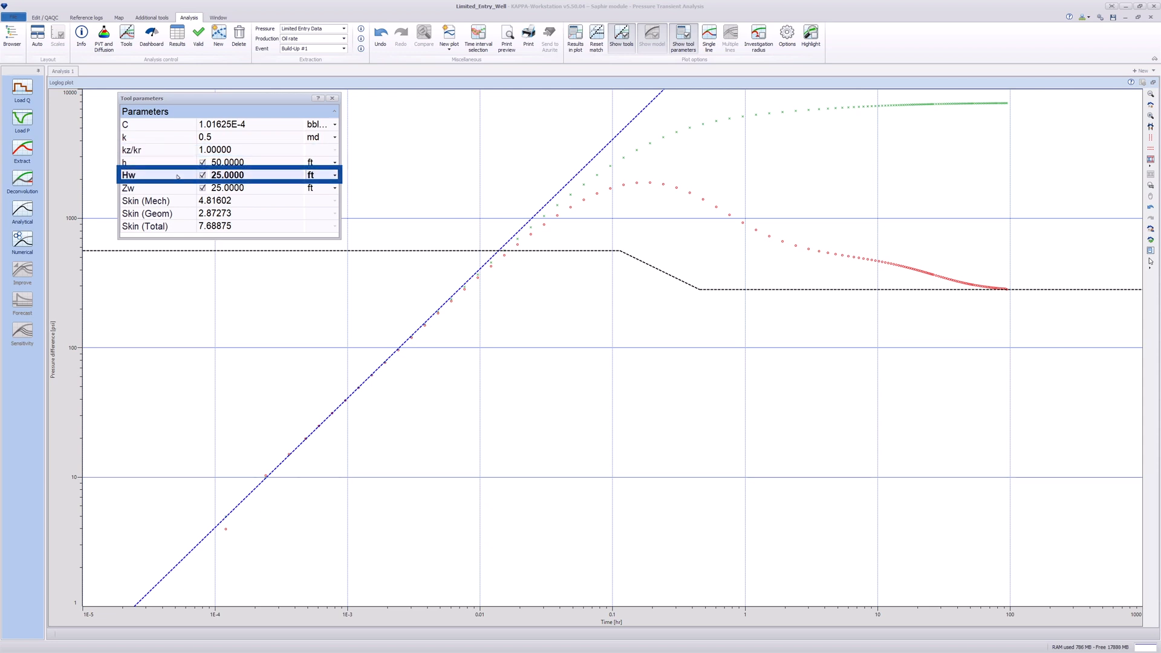
pyautogui.click(178, 162)
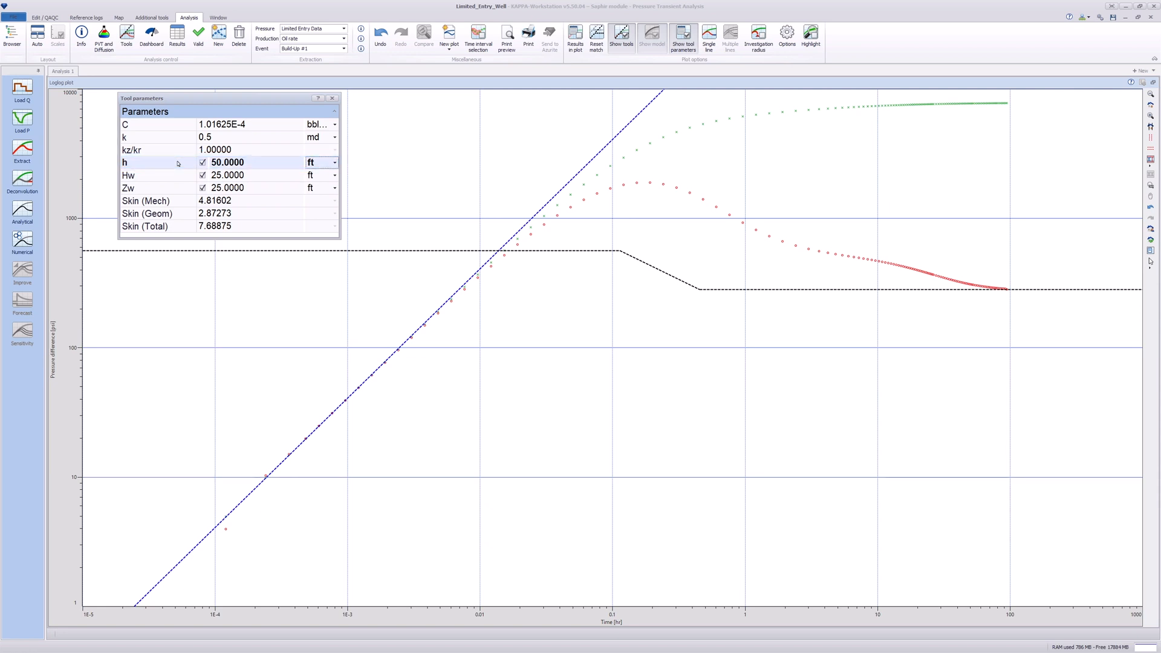
pyautogui.click(180, 163)
pyautogui.click(202, 163)
pyautogui.click(192, 189)
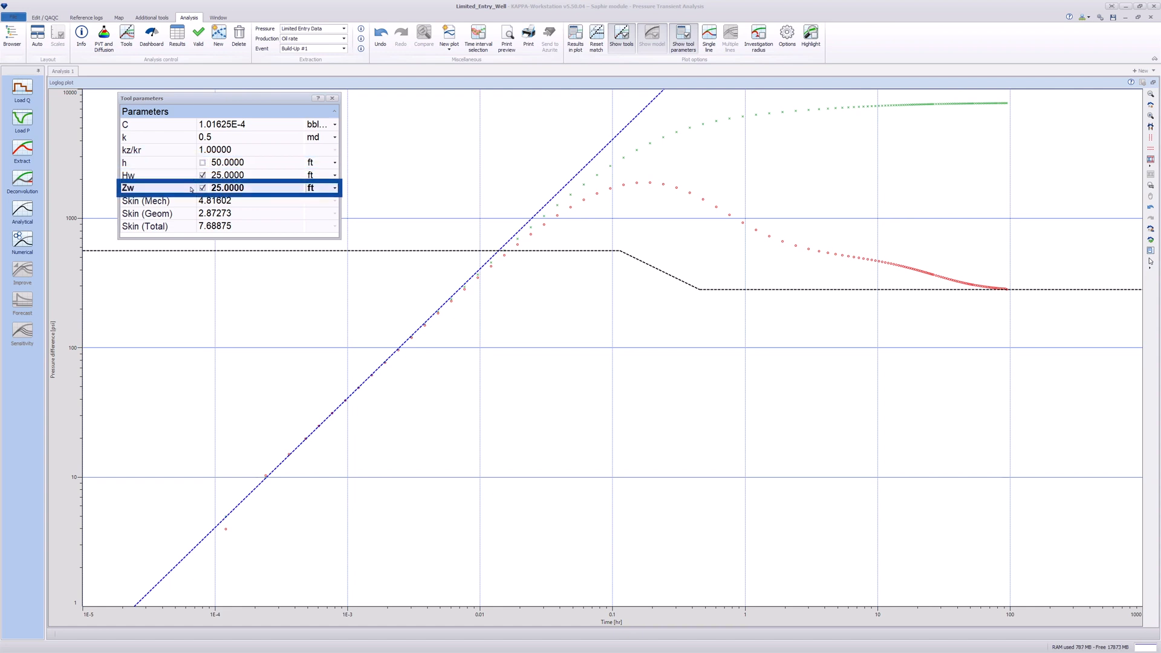
pyautogui.click(177, 176)
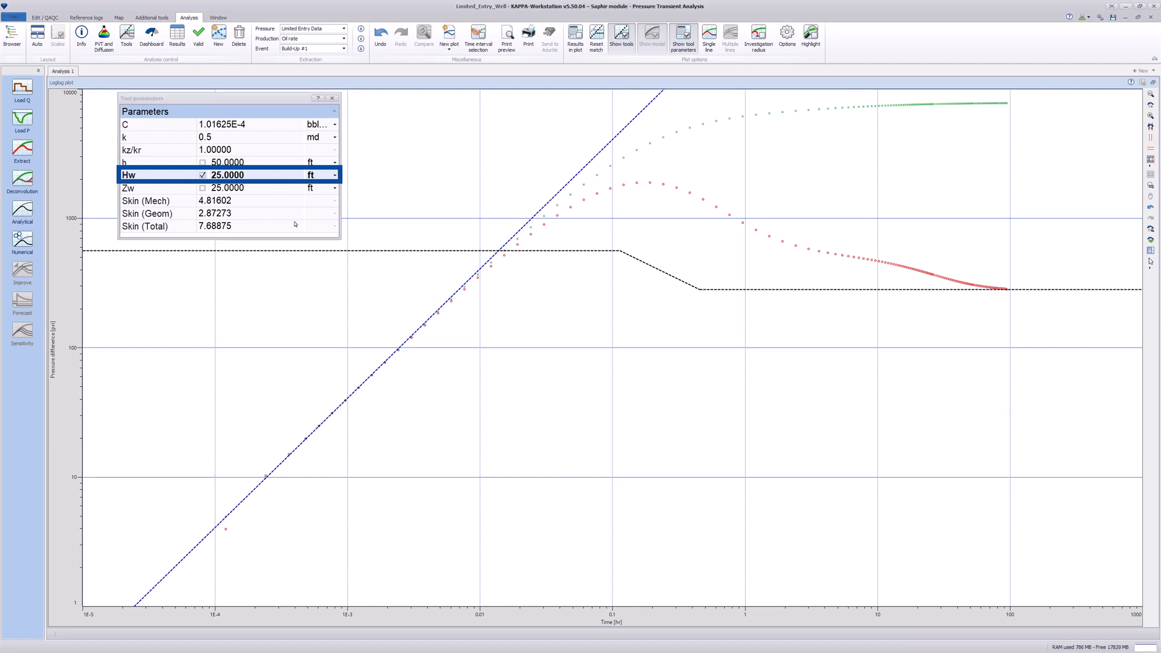
# - Fit both stabilisation lines to the derivative plateaus: Hw 18.2481 ft, kz/kr 0.379591, k 0.690554 md
pyautogui.moveTo(387, 251); pyautogui.dragTo(412, 254)
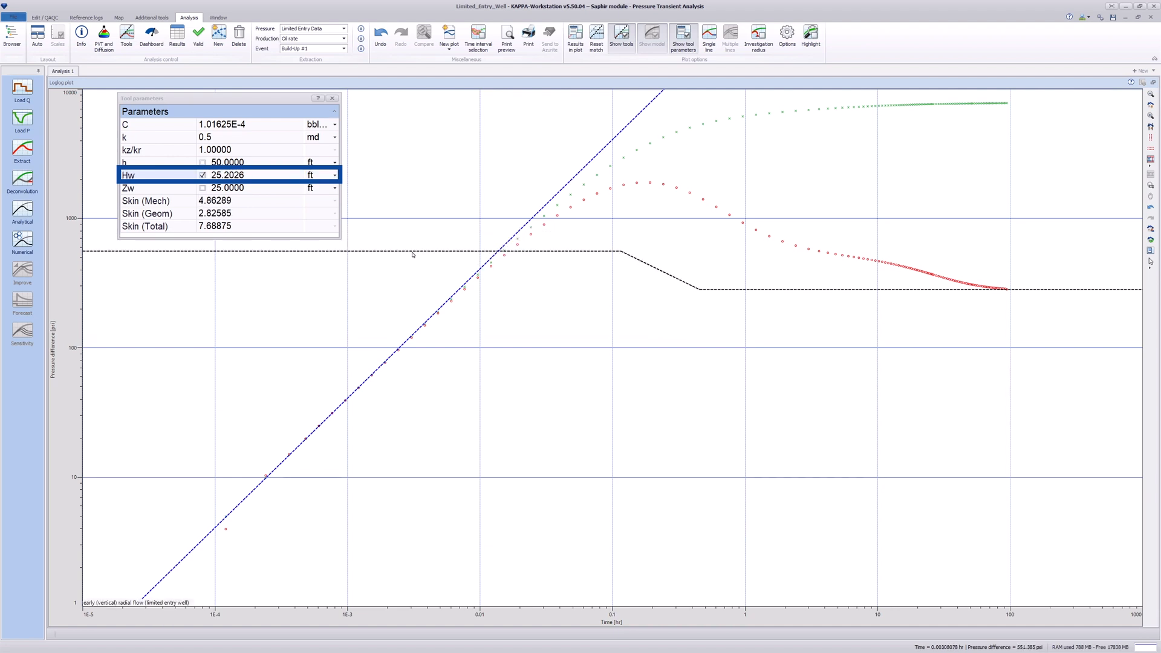
pyautogui.moveTo(858, 289); pyautogui.dragTo(935, 310)
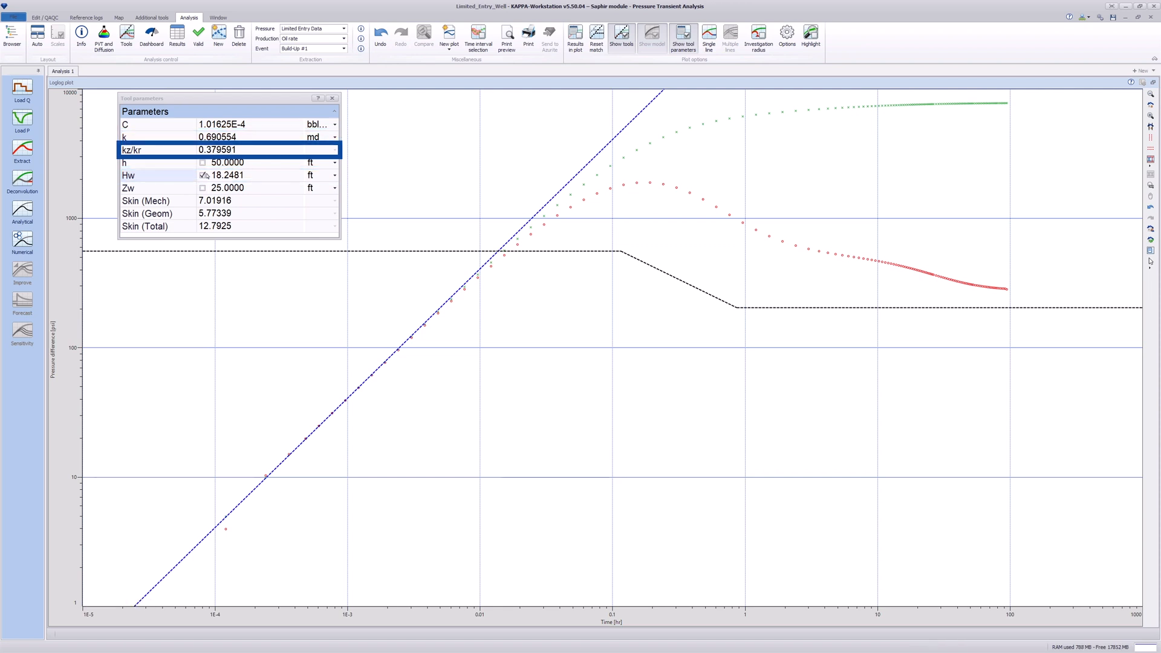
pyautogui.click(162, 153)
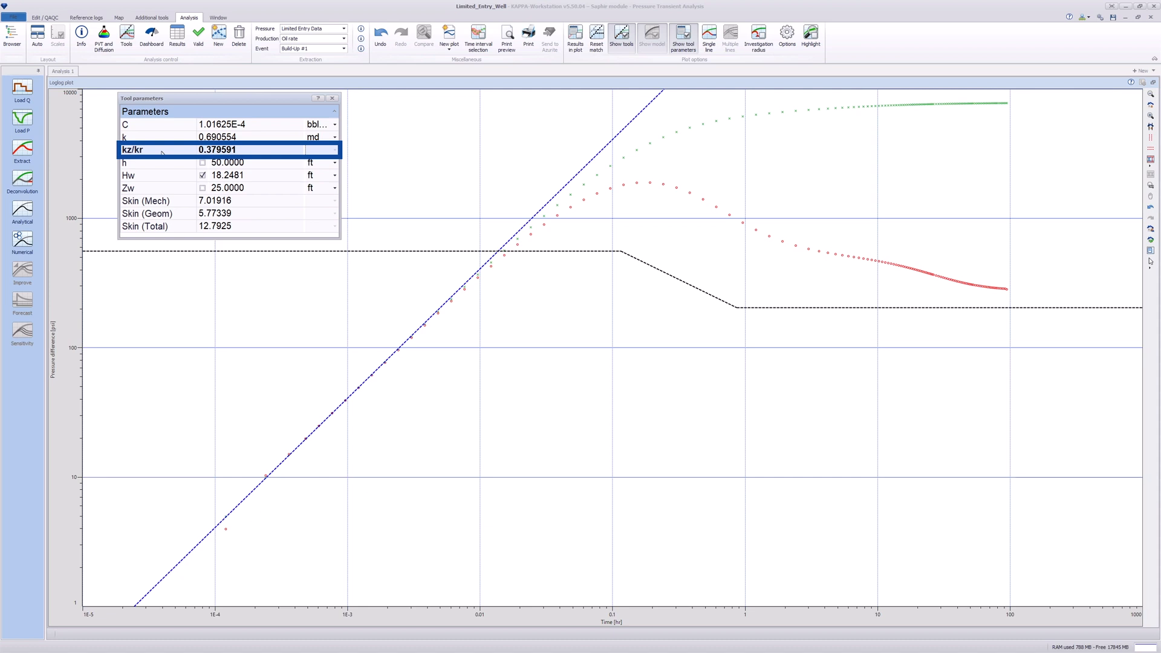
# - Untick Hw and tick h so h becomes the free height parameter
pyautogui.click(202, 175)
pyautogui.click(202, 175)
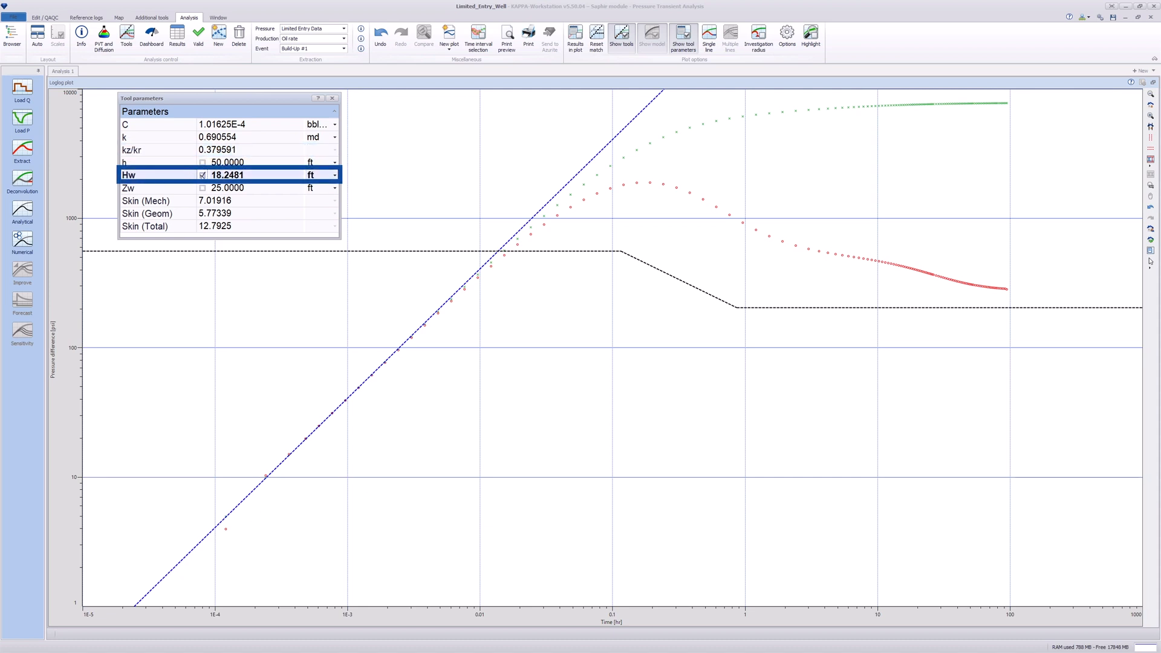
pyautogui.click(191, 164)
pyautogui.click(203, 163)
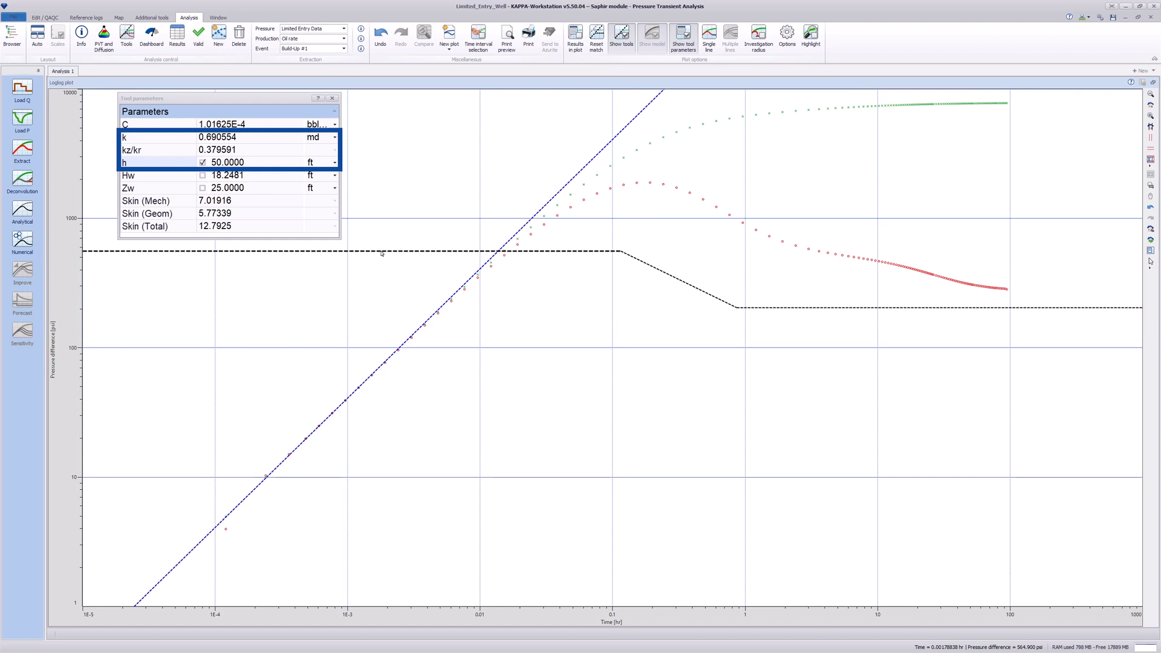
# - Refit the early and late stabilisation lines, giving h 58.2879 ft and kz/kr 0.572937
pyautogui.moveTo(382, 253)
pyautogui.mouseDown()
pyautogui.moveTo(381, 222)
pyautogui.moveTo(381, 245)
pyautogui.mouseUp()
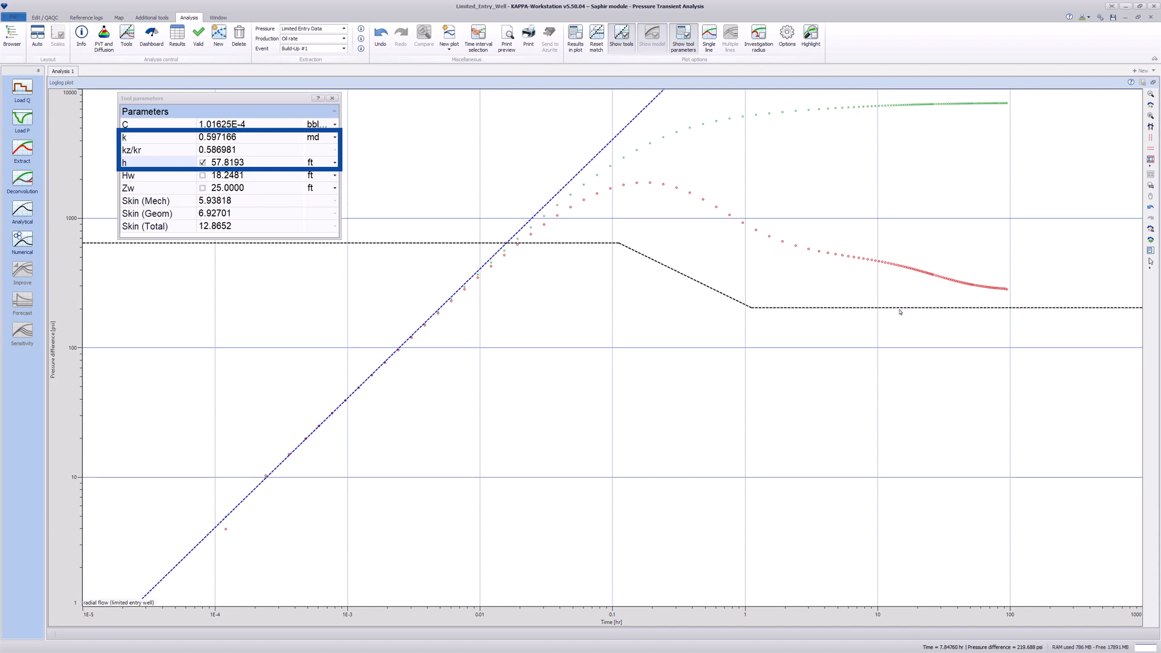
pyautogui.moveTo(907, 309); pyautogui.dragTo(902, 263)
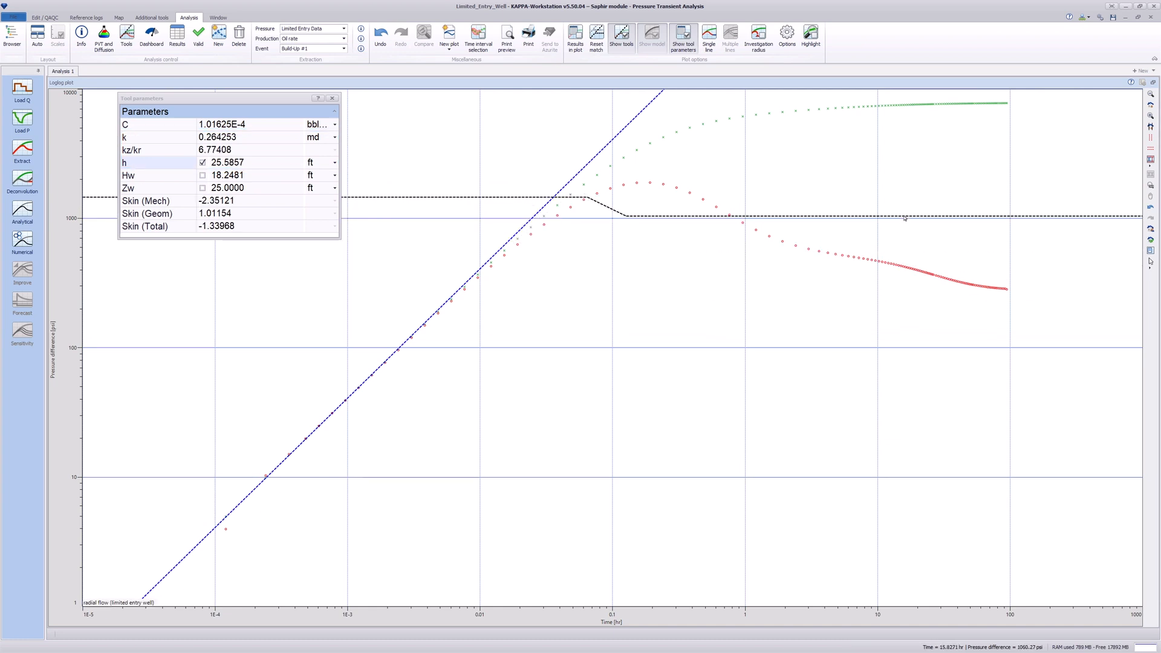
pyautogui.moveTo(905, 218); pyautogui.dragTo(893, 264)
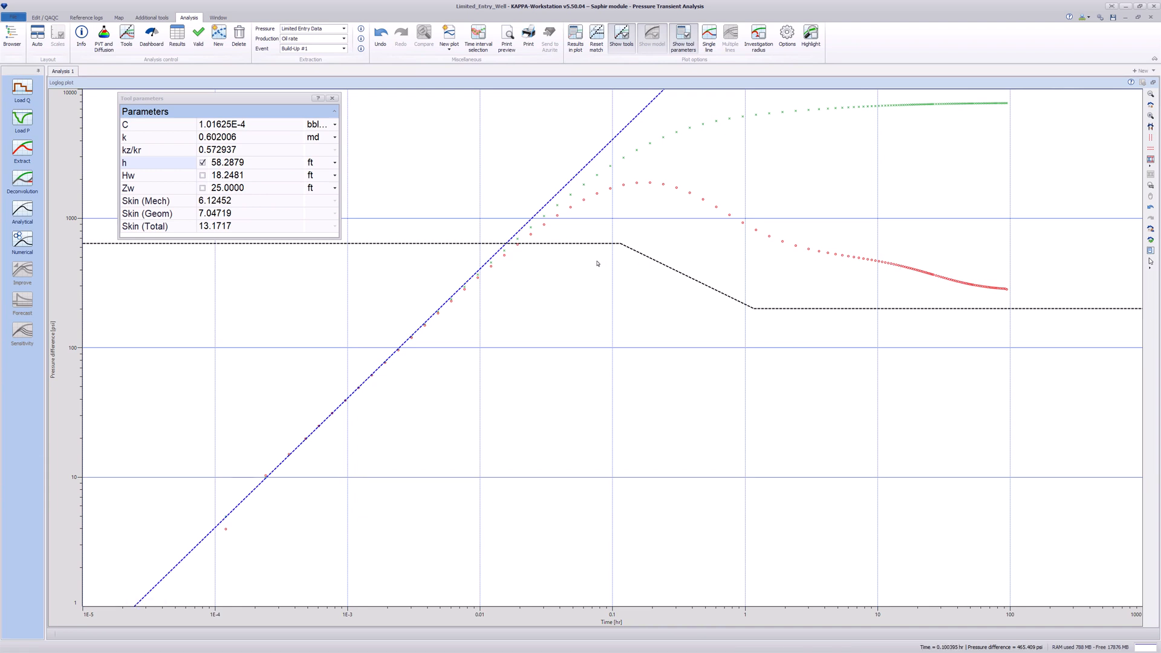
# - Tick Hw alongside h and refit both stabilisation lines to h 65.7906 ft, Hw 21.2729 ft
pyautogui.click(202, 175)
pyautogui.click(202, 175)
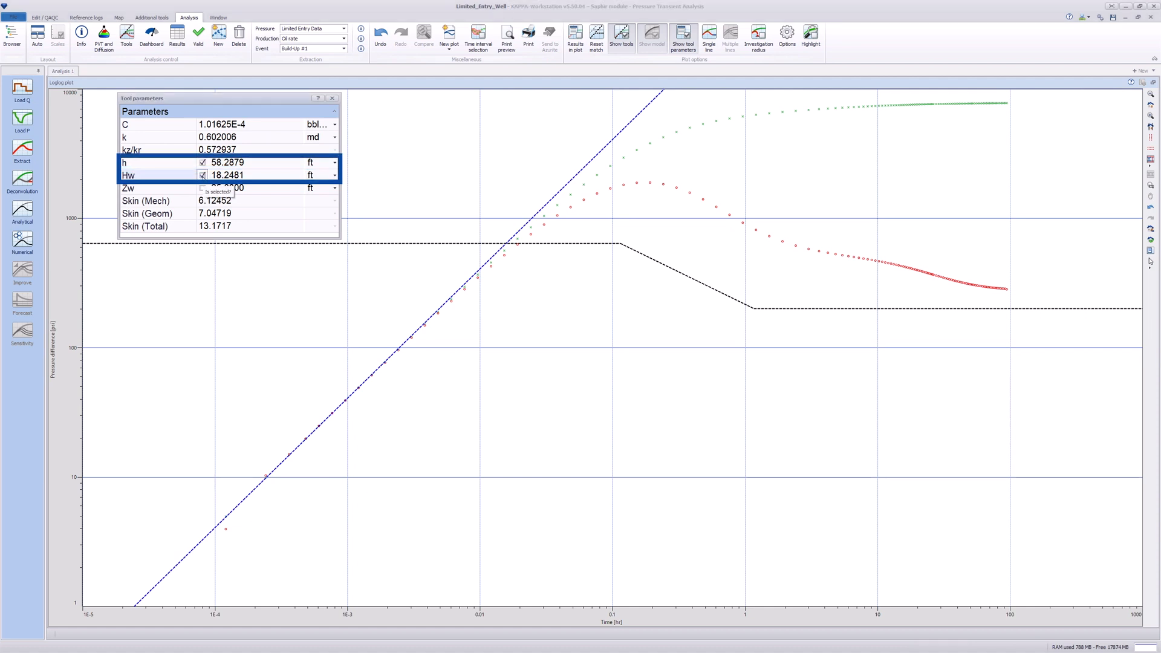
pyautogui.click(381, 246)
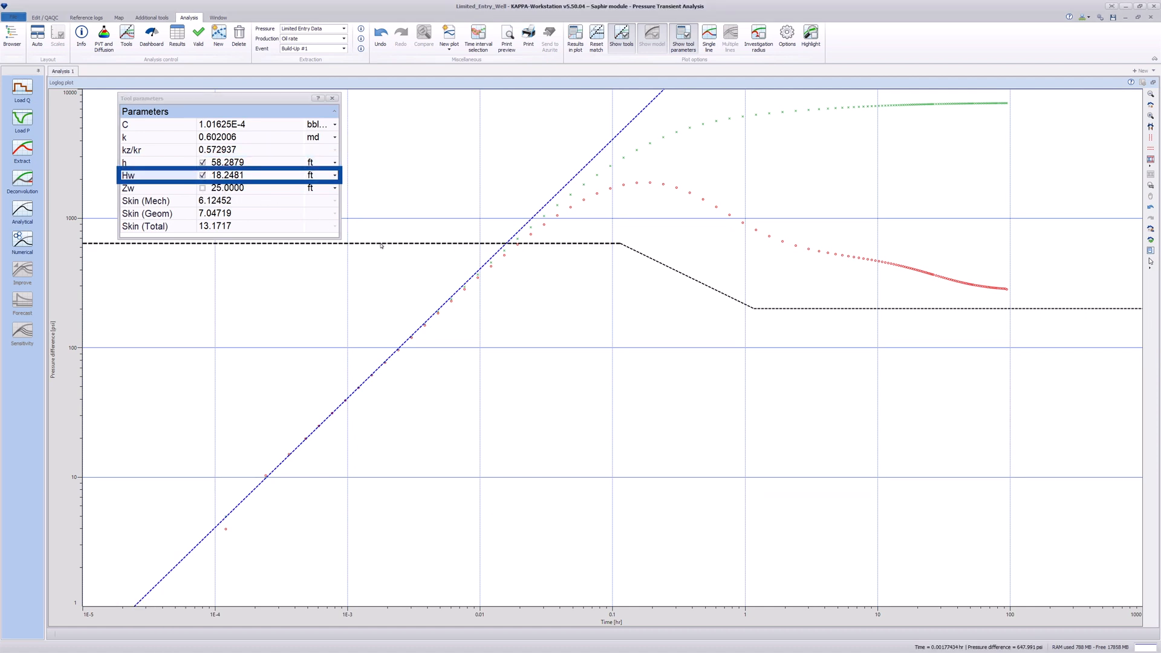
pyautogui.moveTo(381, 246)
pyautogui.mouseDown()
pyautogui.moveTo(387, 185)
pyautogui.moveTo(391, 258)
pyautogui.mouseUp()
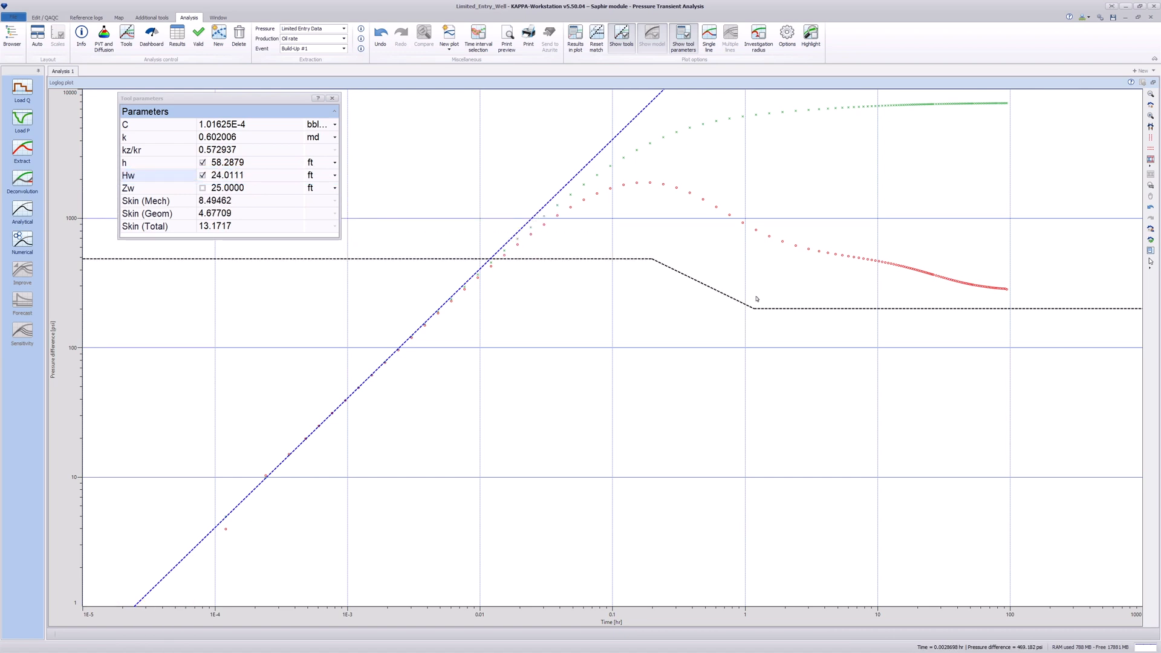
pyautogui.moveTo(928, 310); pyautogui.dragTo(949, 294)
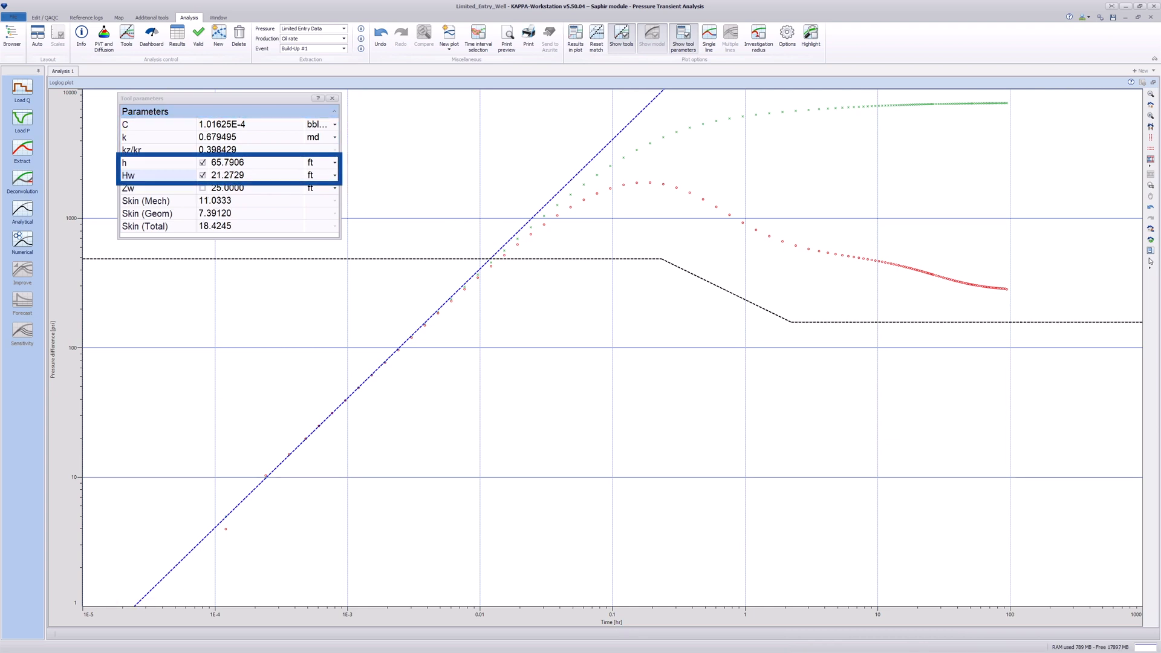
# - Untick h and Hw, refit the late line and transition, then return to four plots with k 0.373908 md
pyautogui.click(203, 162)
pyautogui.click(203, 175)
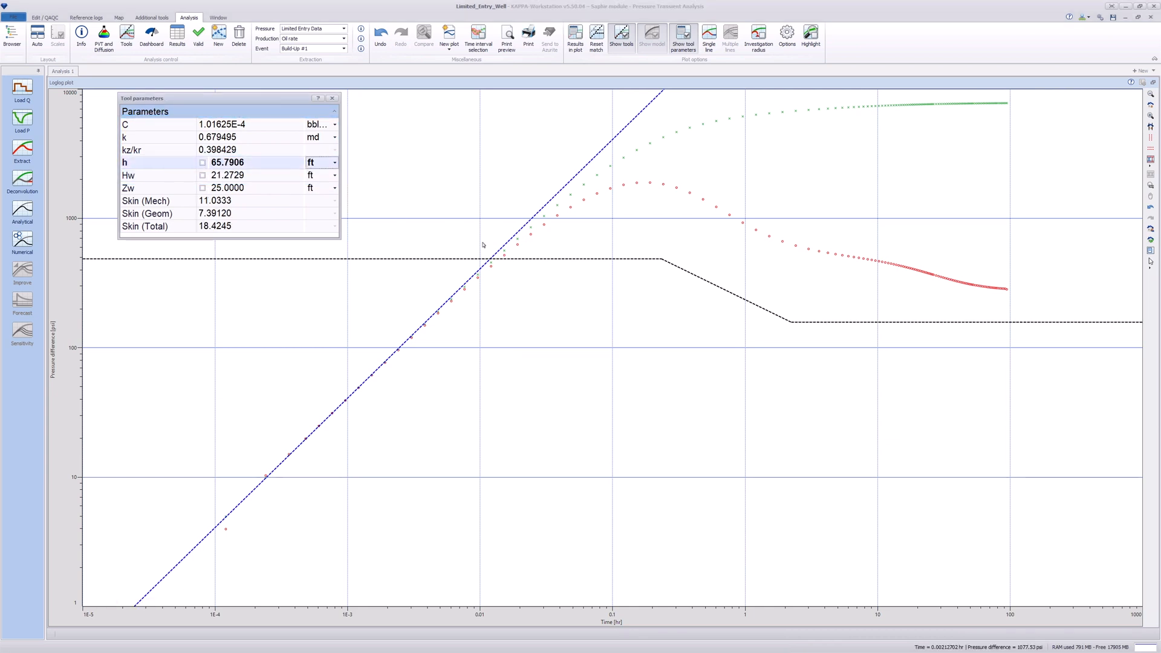
pyautogui.moveTo(965, 326); pyautogui.dragTo(966, 290)
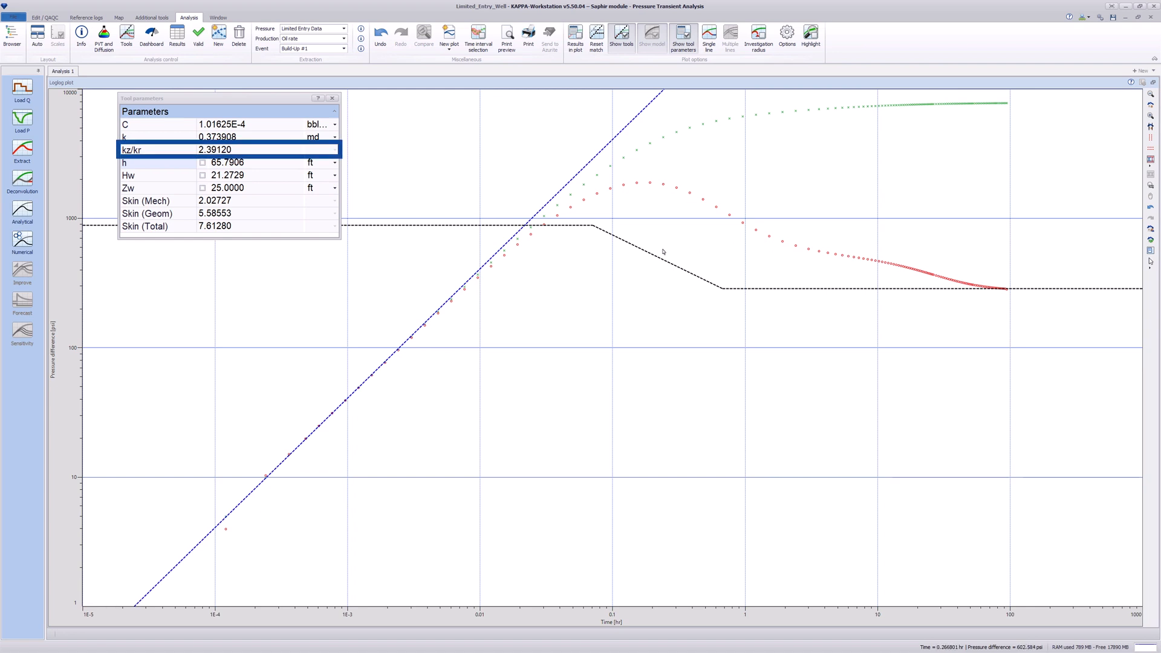
pyautogui.moveTo(652, 255); pyautogui.dragTo(926, 269)
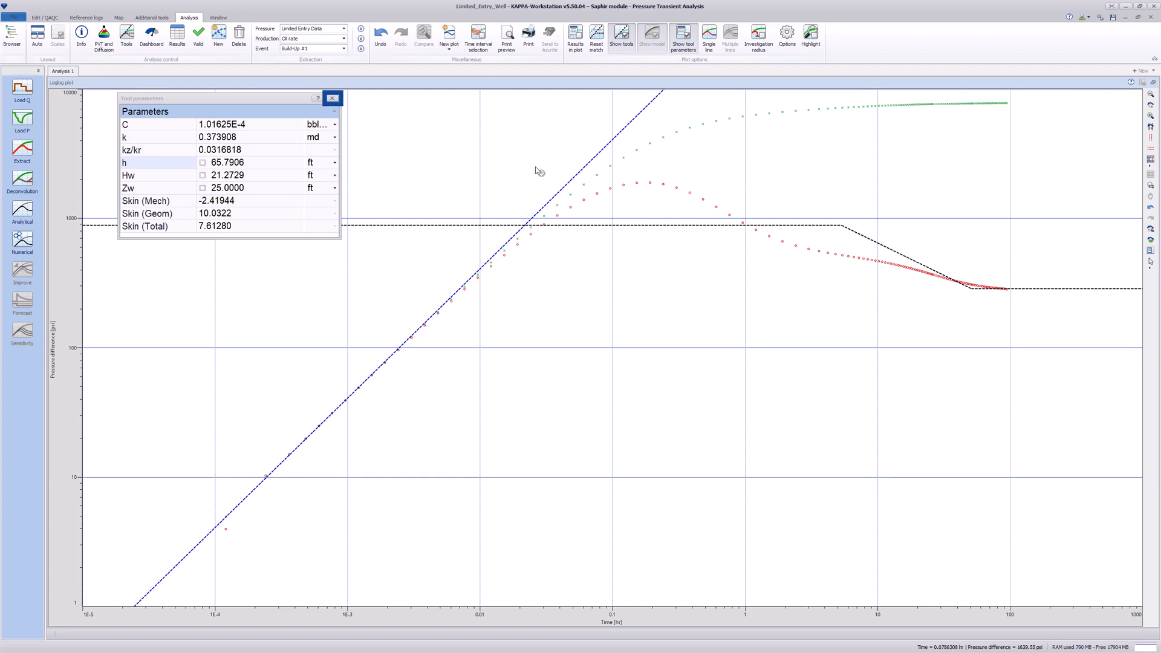
pyautogui.click(332, 99)
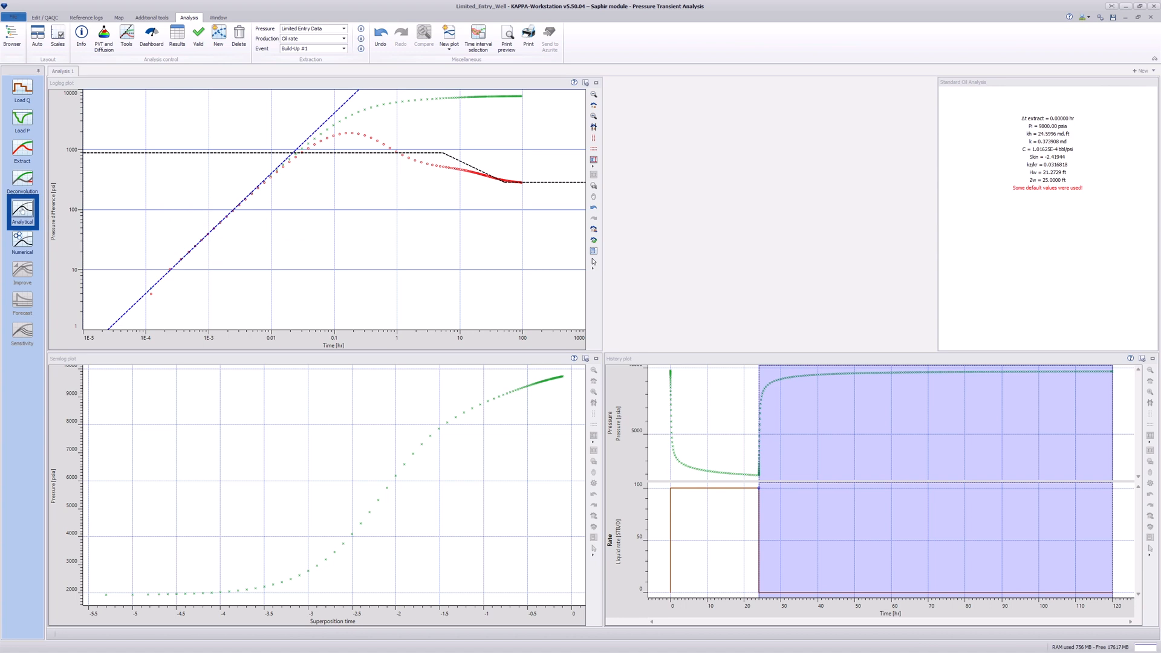
# - Generate a vertical limited-entry model from all diagnostic estimates and regress it to k 0.415983 md, skin 0.396557
pyautogui.click(22, 211)
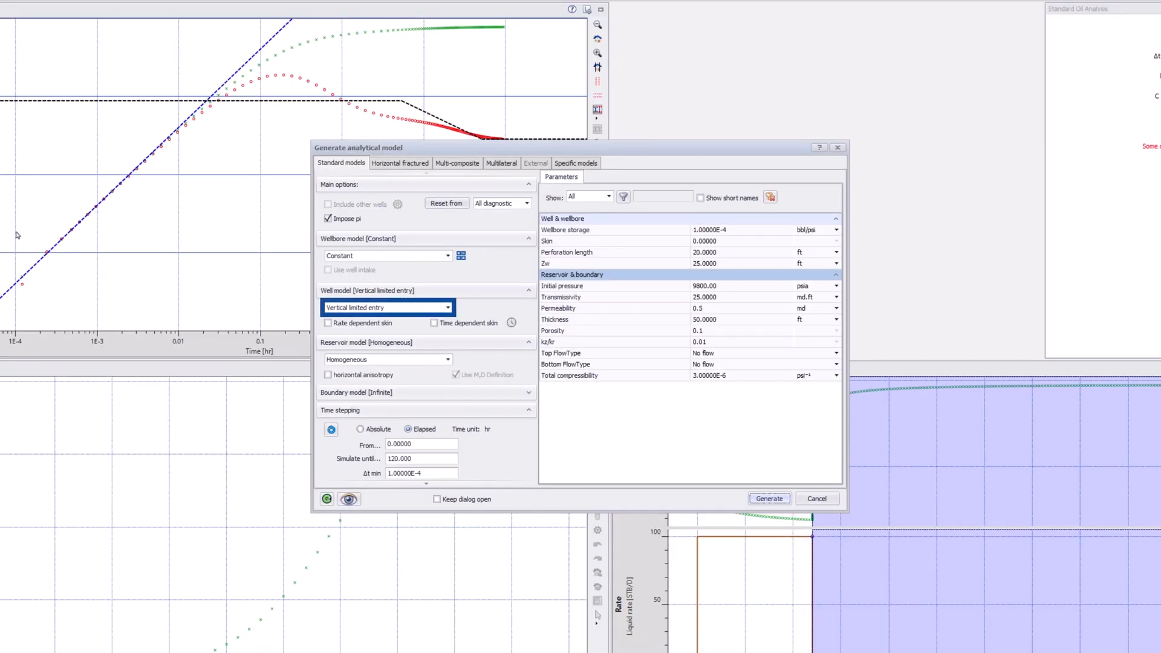
pyautogui.click(452, 204)
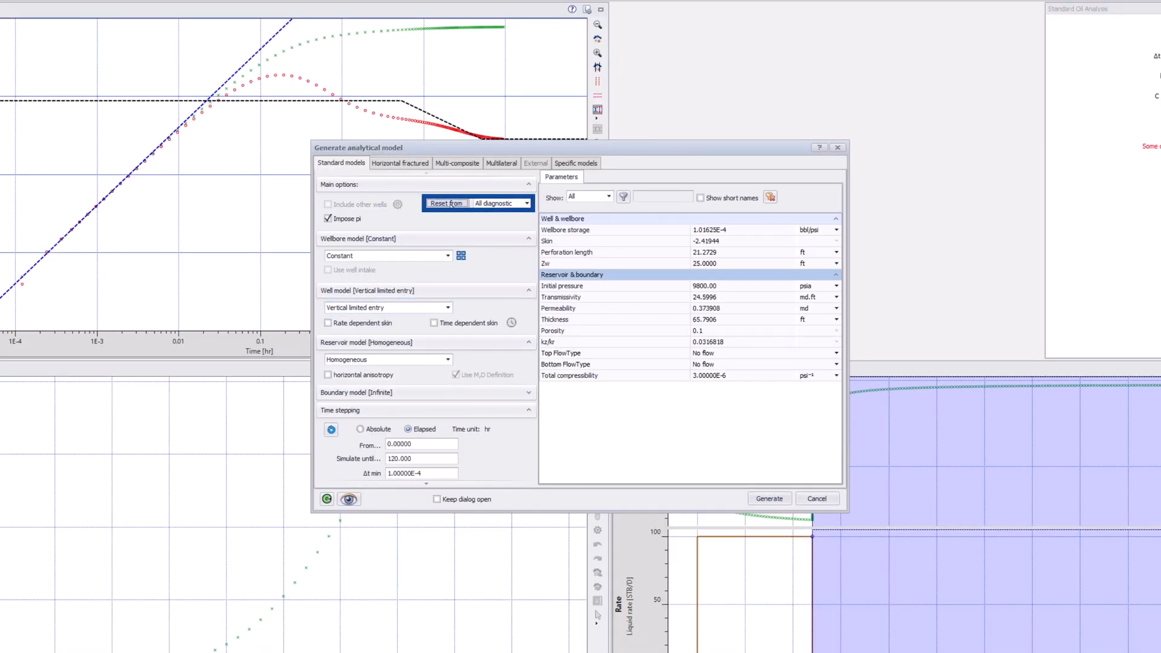
pyautogui.click(767, 498)
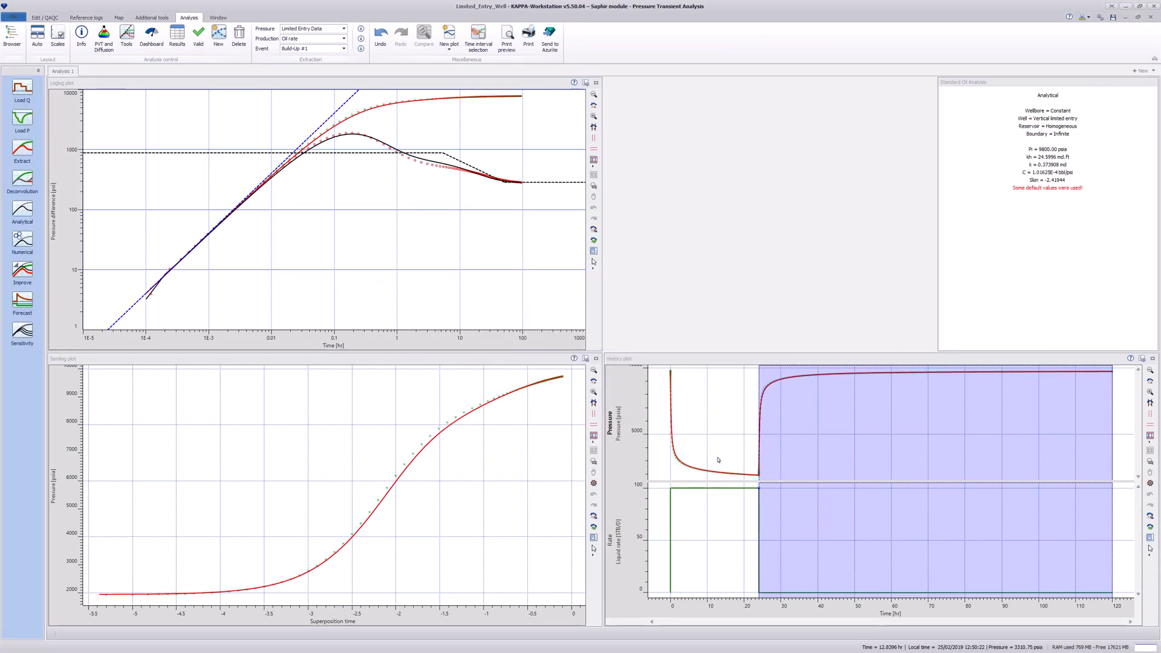
pyautogui.click(20, 272)
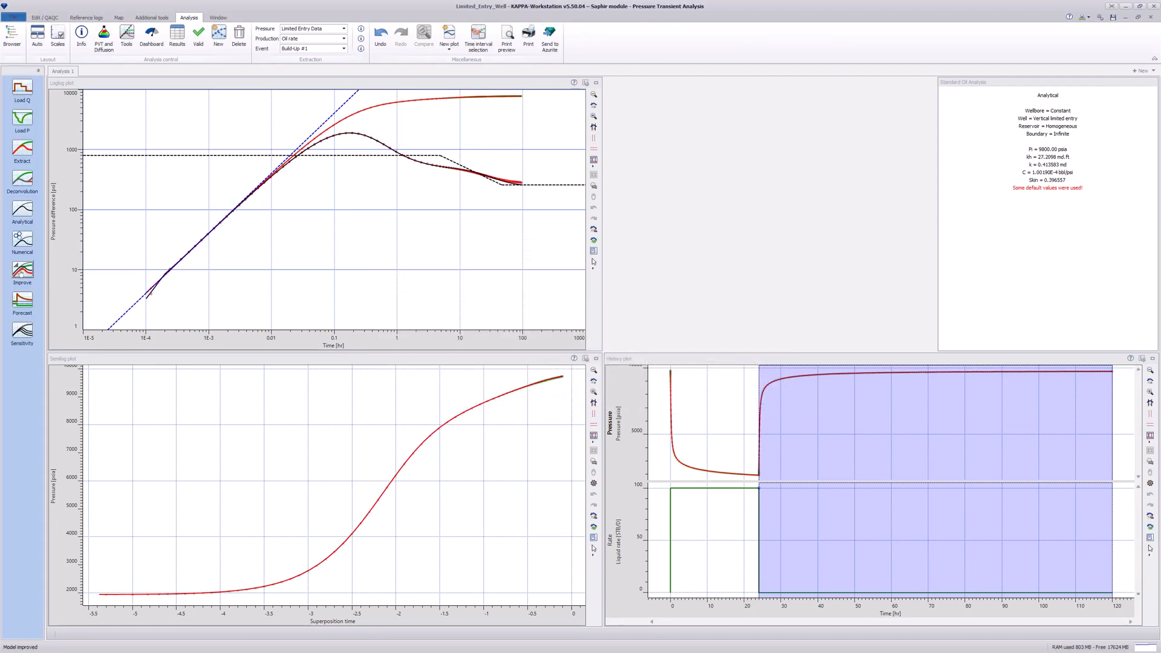
# - Rename the first analysis to 'Analytical'
pyautogui.doubleClick(61, 71)
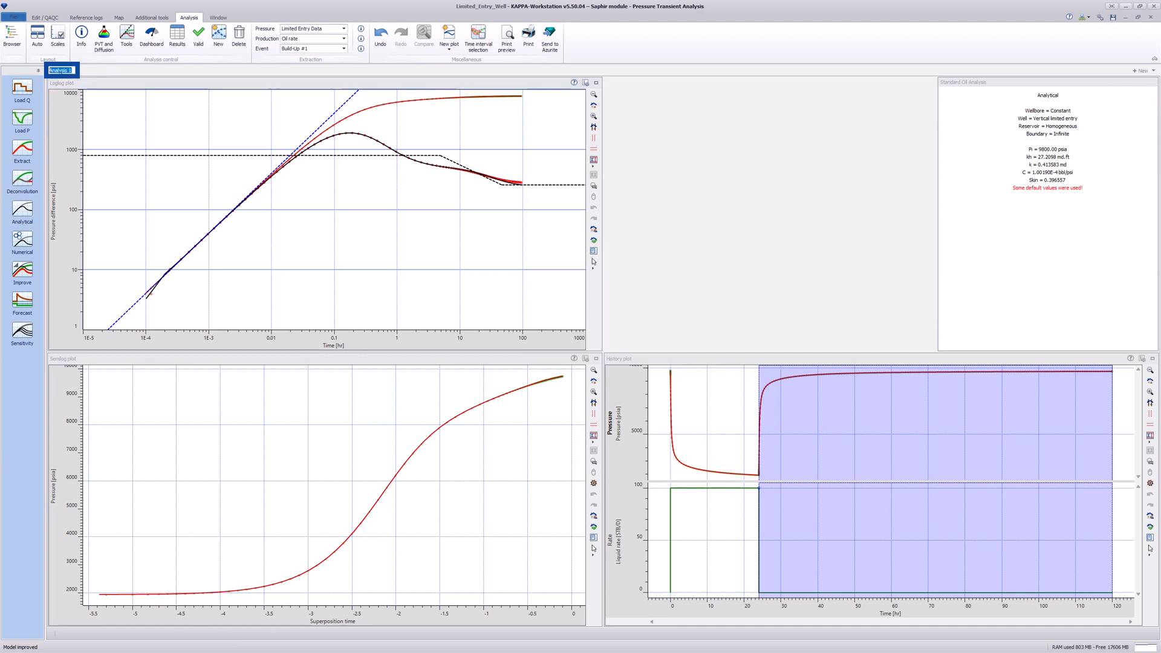
pyautogui.write('Analytical')
pyautogui.press('Return')
# - Create a copied analysis named 'Numerical' and bring up its numerical model settings
pyautogui.click(219, 36)
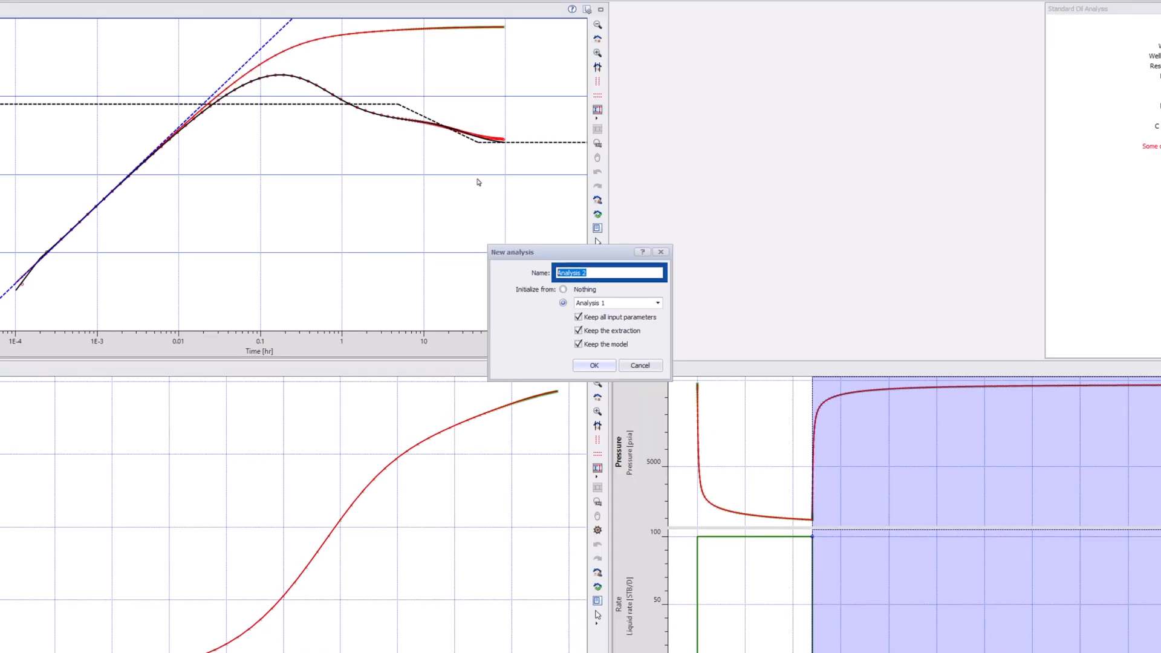
pyautogui.write('Numerical')
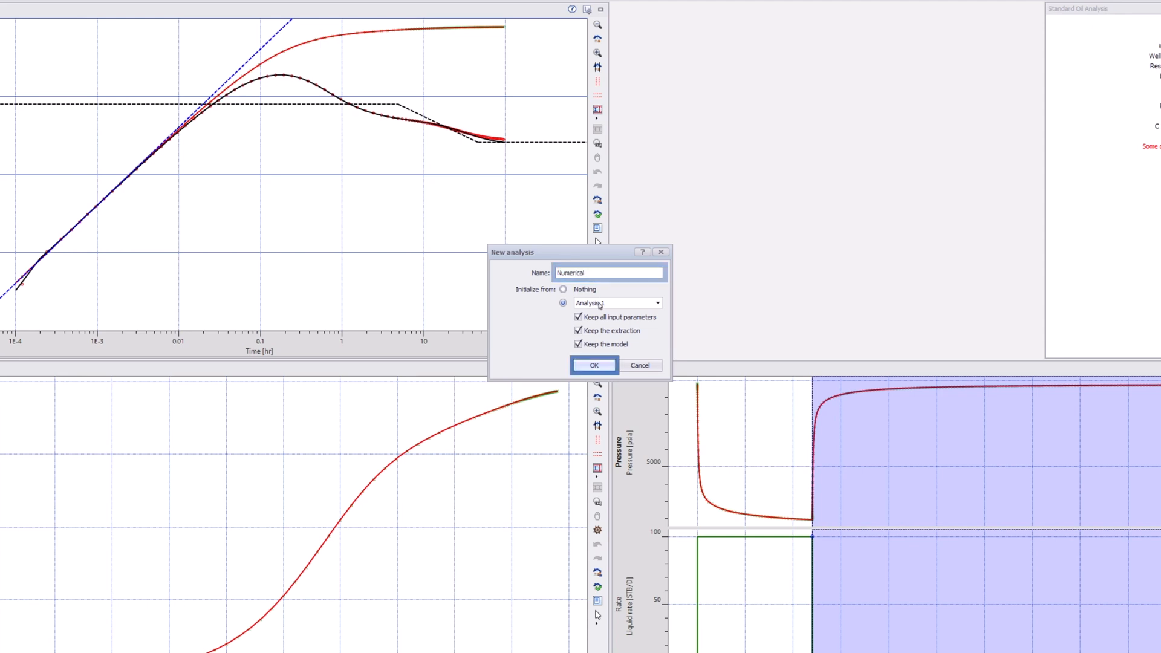
pyautogui.press('Return')
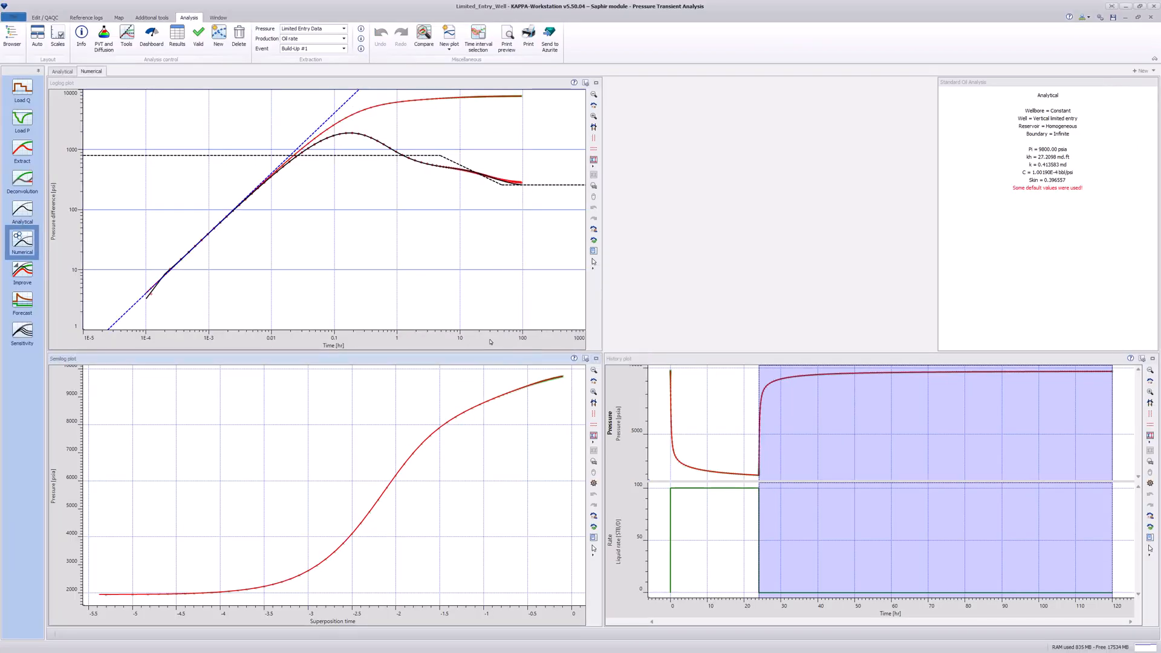
pyautogui.click(22, 240)
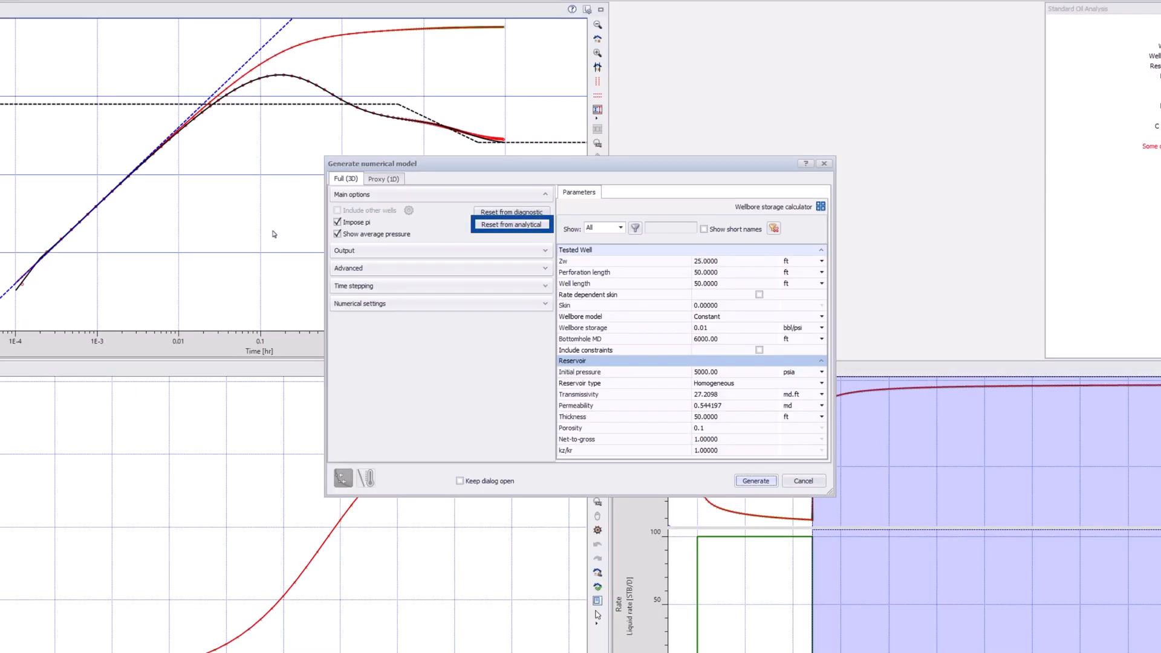
# - Seed the numerical model from the analytical parameters, generate it, and regress to k 0.413583 md, skin 0.396557
pyautogui.click(490, 226)
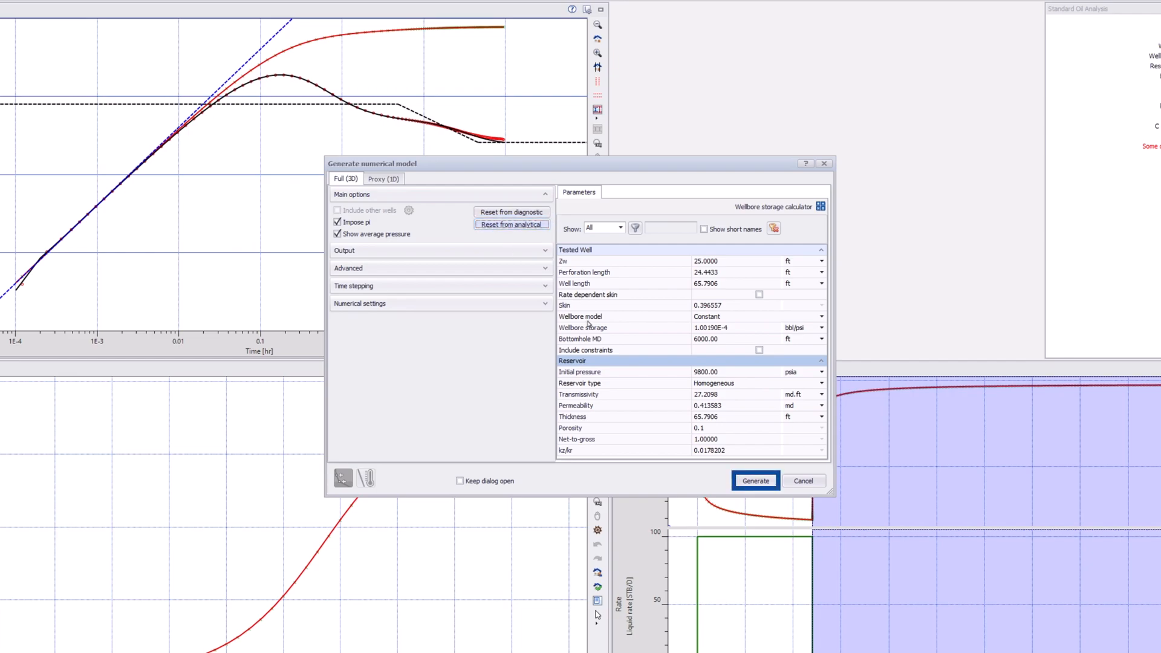
pyautogui.click(740, 480)
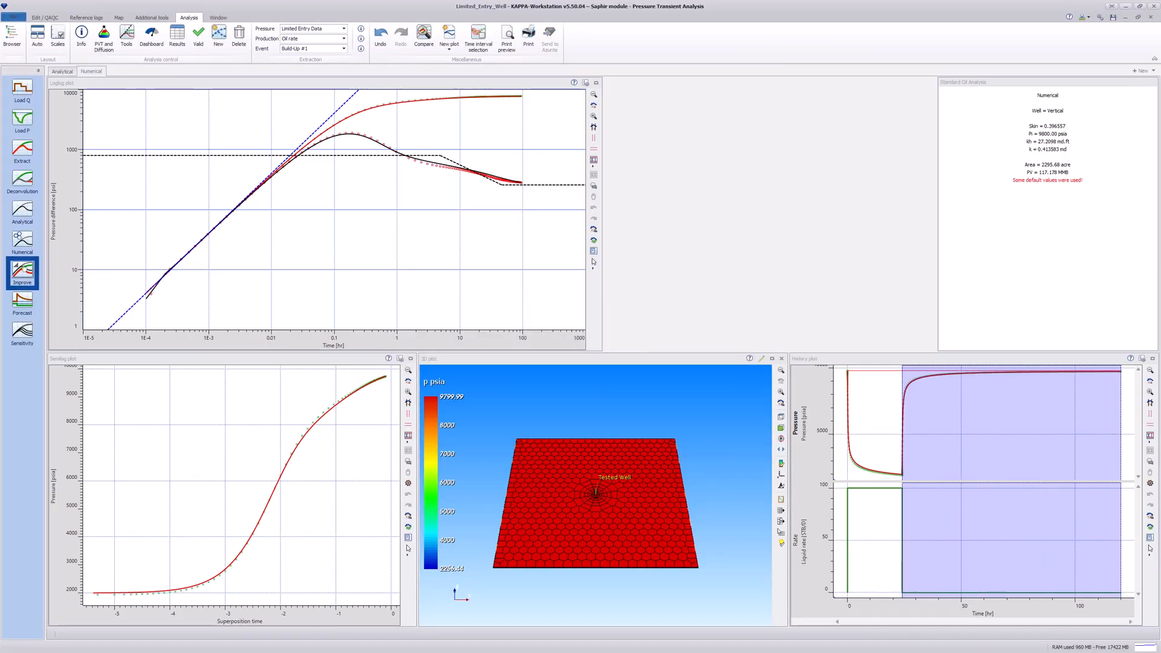
pyautogui.click(24, 269)
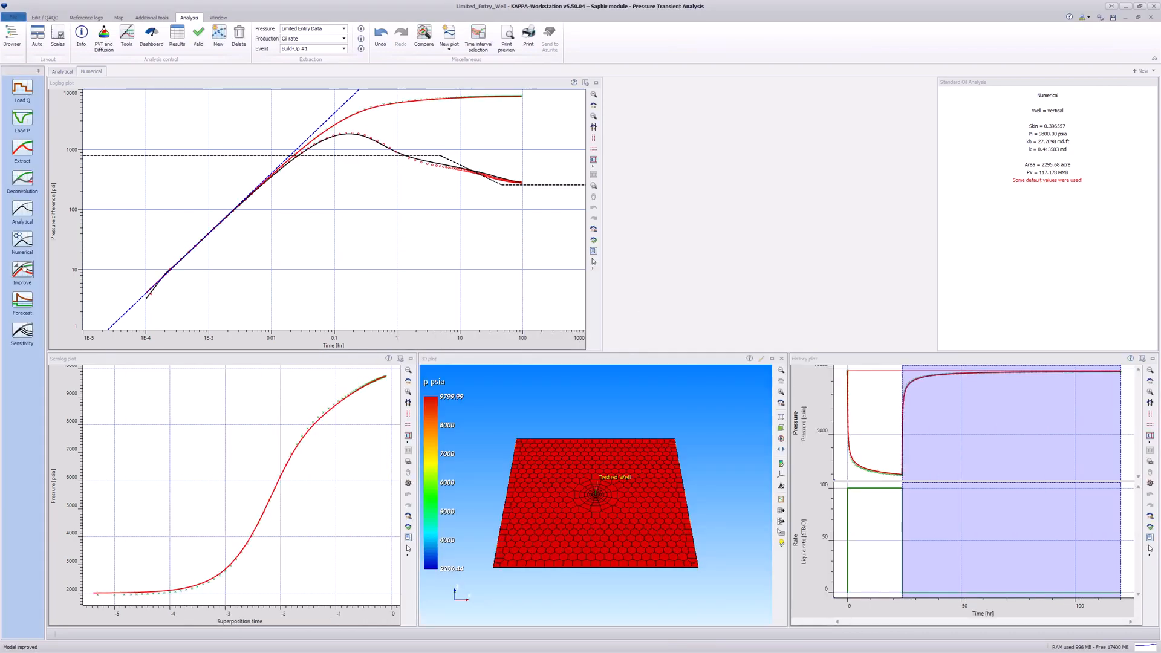
# - Maximize the 3D plot, set Z-scale to 50, lower grid opacity, and zoom and tilt onto the well
pyautogui.doubleClick(572, 360)
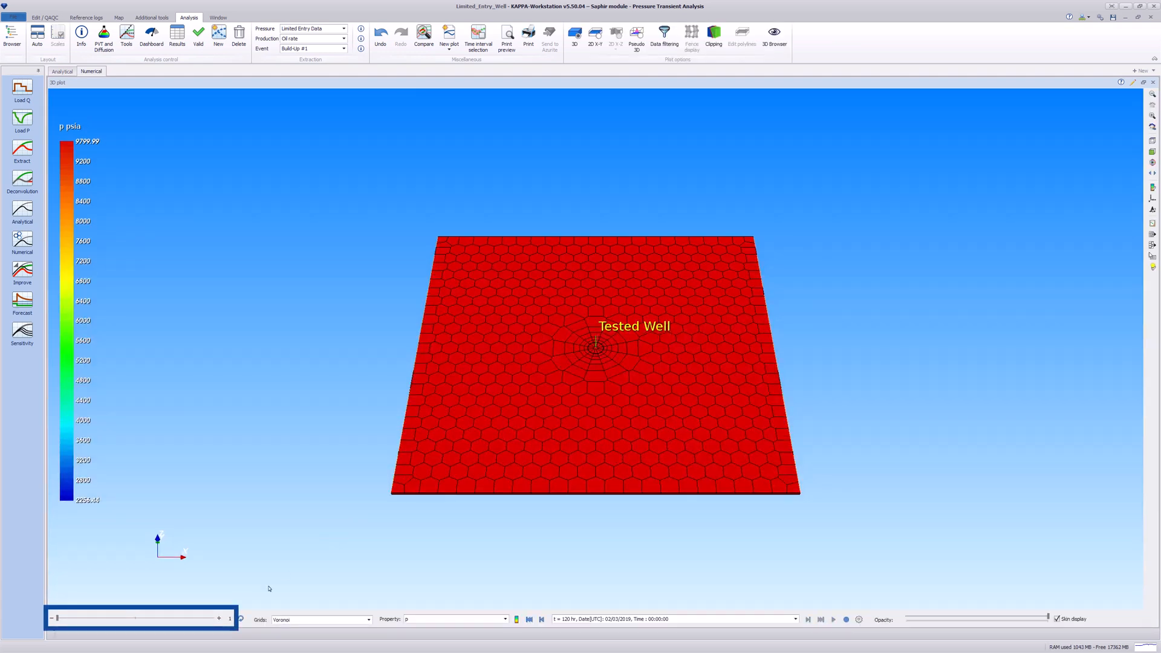
pyautogui.click(214, 618)
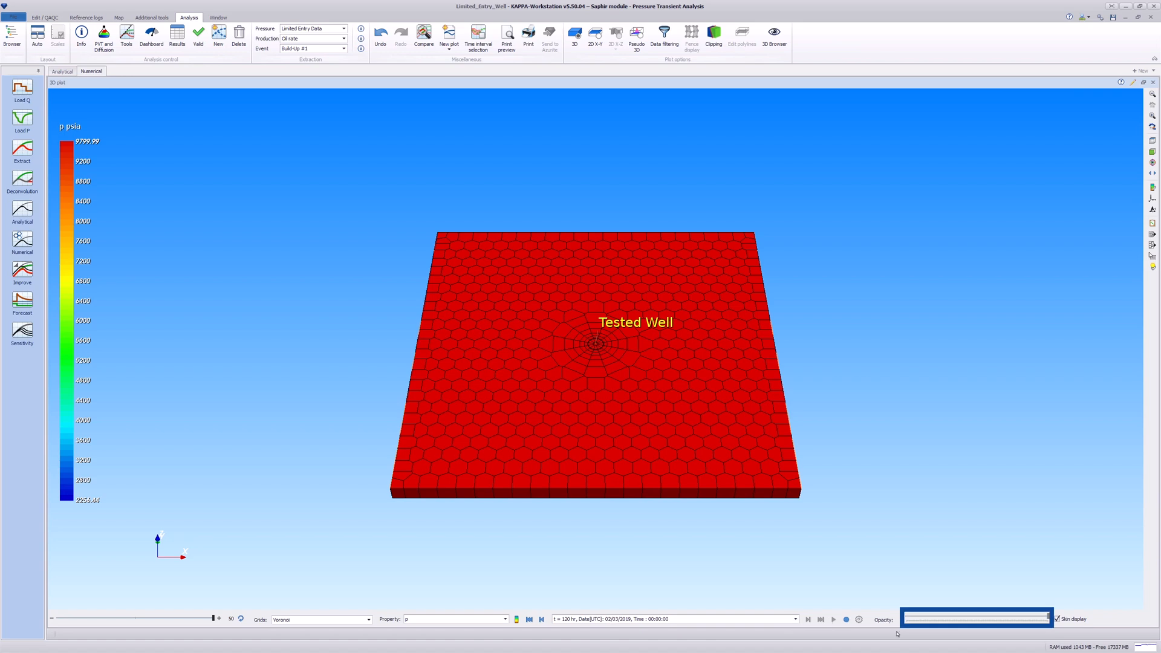
pyautogui.click(984, 619)
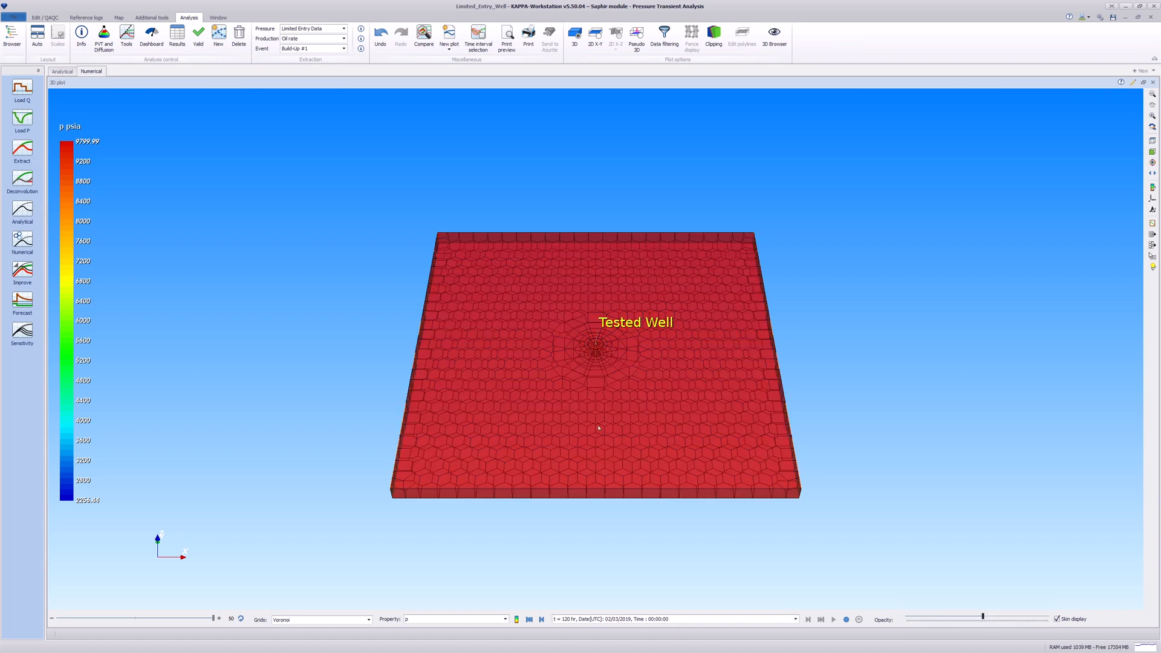
pyautogui.scroll(8, 591, 423)
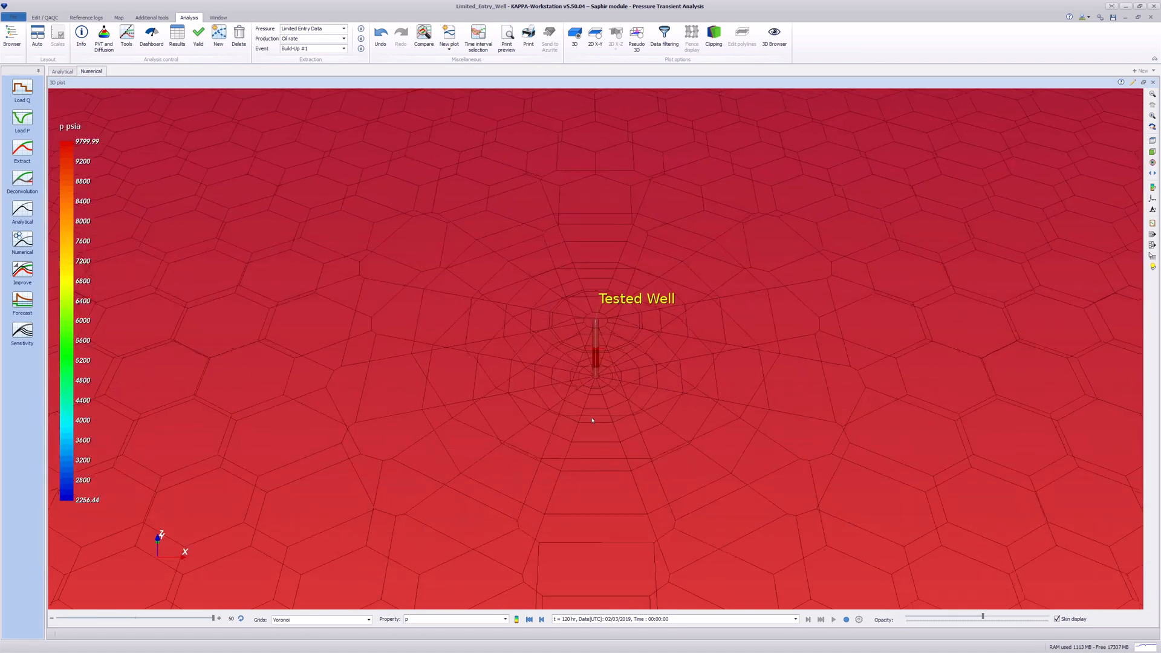
pyautogui.scroll(4, 593, 404)
pyautogui.moveTo(603, 475)
pyautogui.mouseDown()
pyautogui.moveTo(606, 444)
pyautogui.moveTo(676, 444)
pyautogui.moveTo(617, 441)
pyautogui.moveTo(603, 493)
pyautogui.mouseUp()
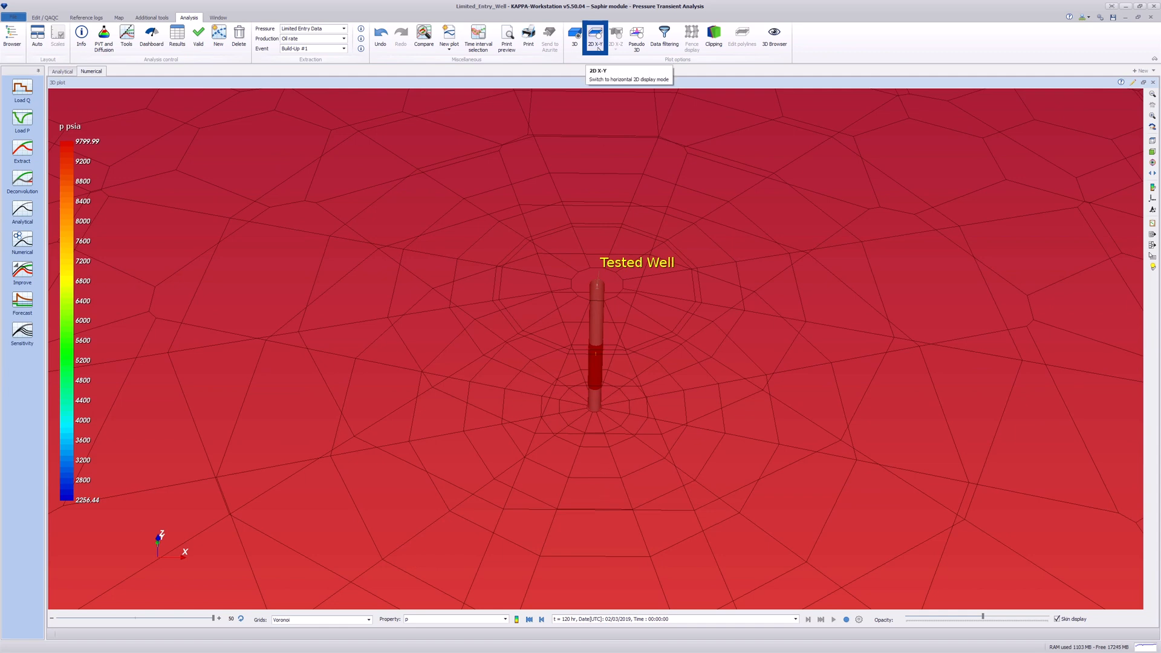
# - In 2D X-Y view, draw Polyline #1 from left of the grid through the well to the right
pyautogui.click(595, 36)
pyautogui.click(742, 37)
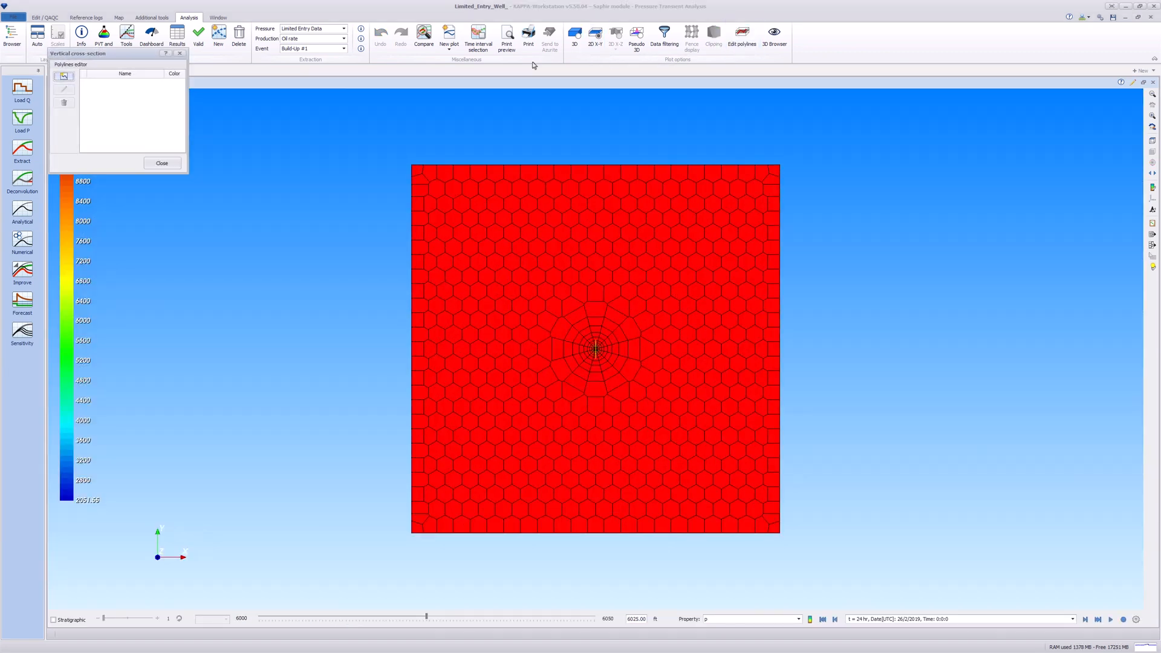
pyautogui.moveTo(147, 60); pyautogui.dragTo(209, 201)
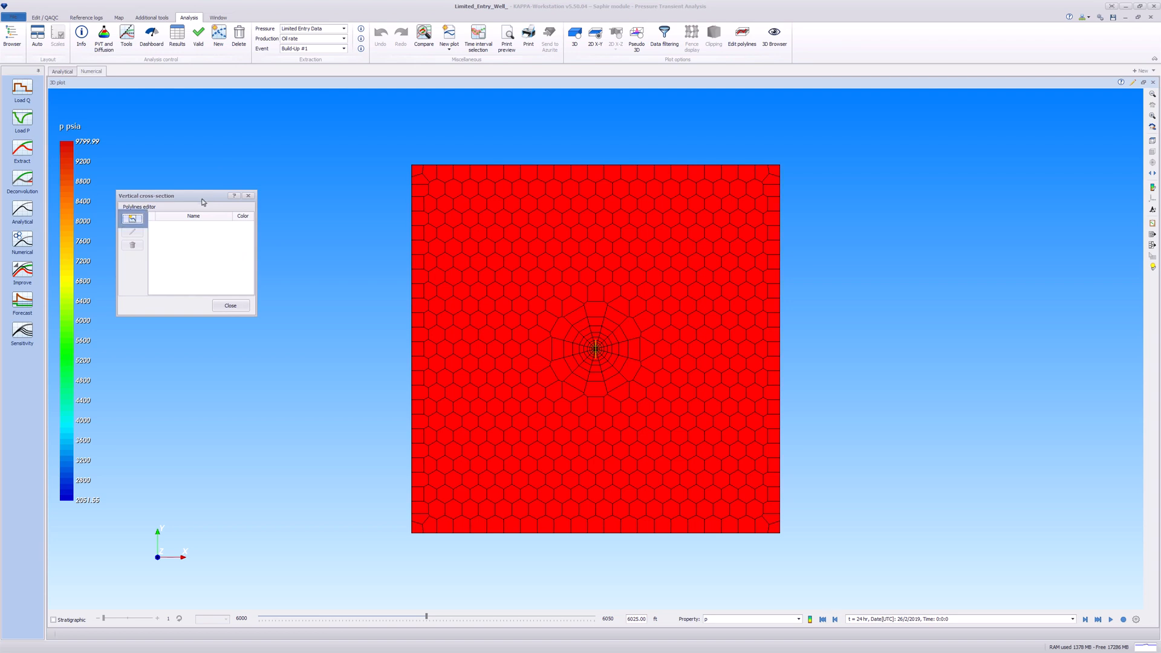
pyautogui.click(132, 218)
pyautogui.click(363, 355)
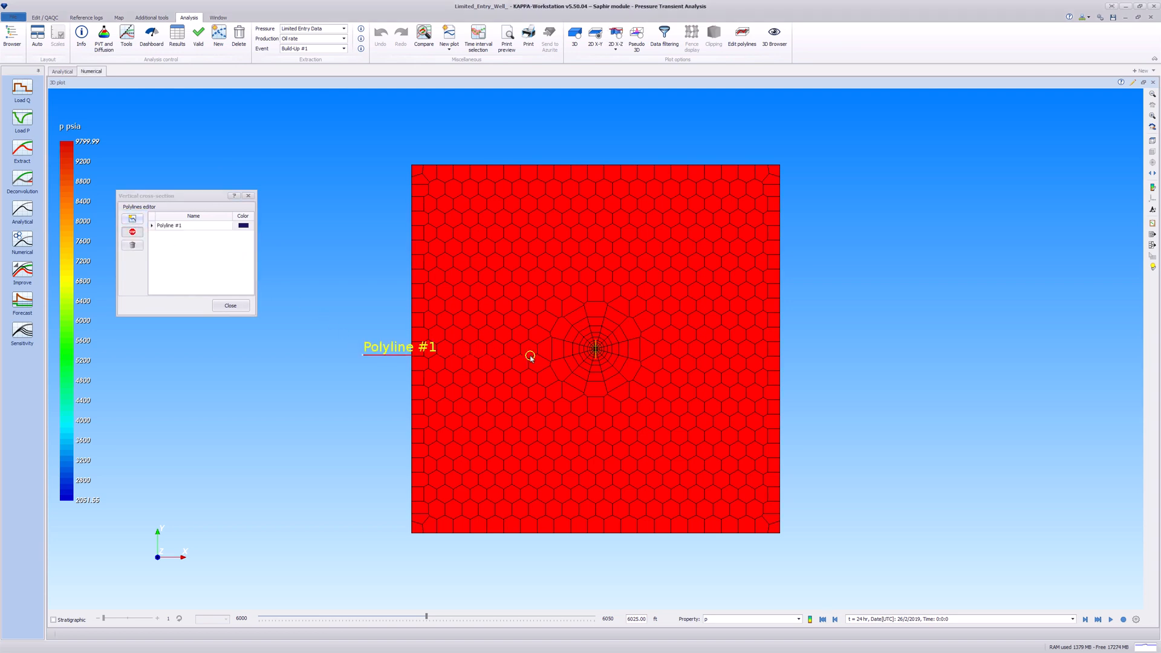
pyautogui.click(596, 349)
pyautogui.doubleClick(858, 351)
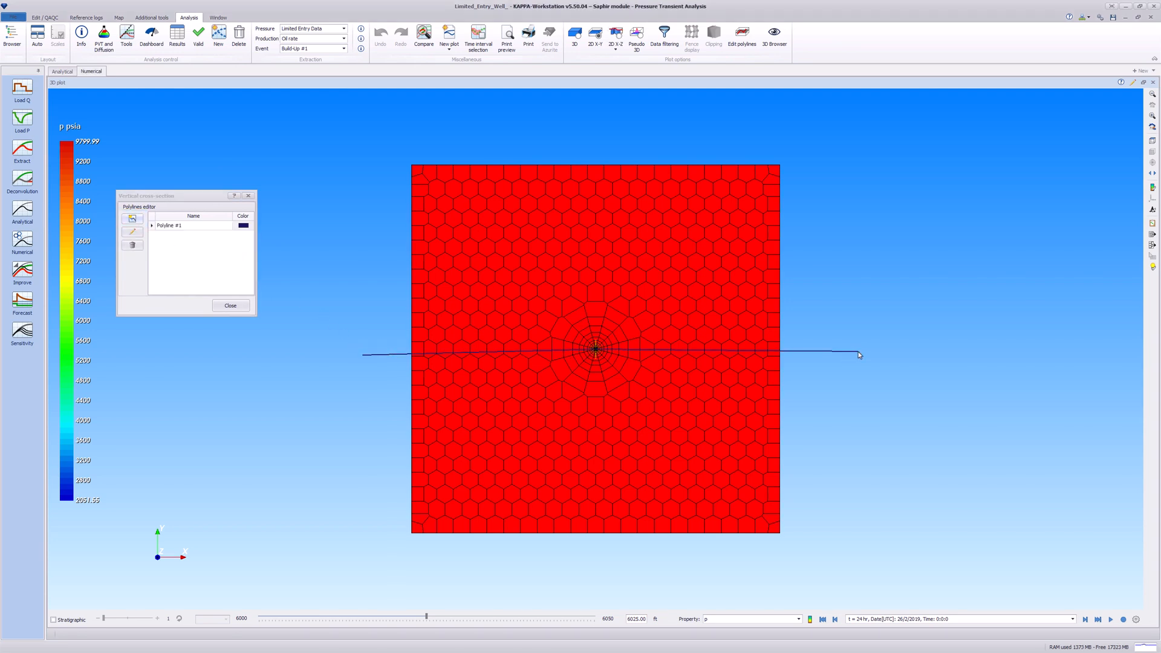
pyautogui.click(248, 195)
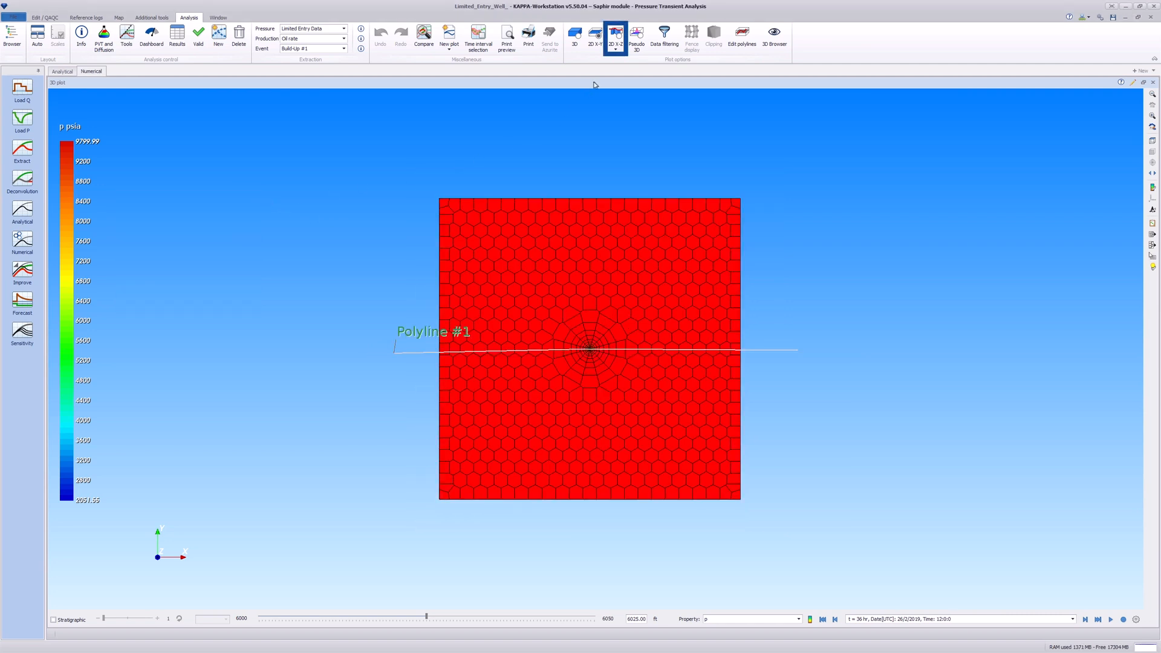
# - Show the 2D X-Z section along Polyline #1 at vertical exaggeration 20, framed on the well
pyautogui.click(618, 43)
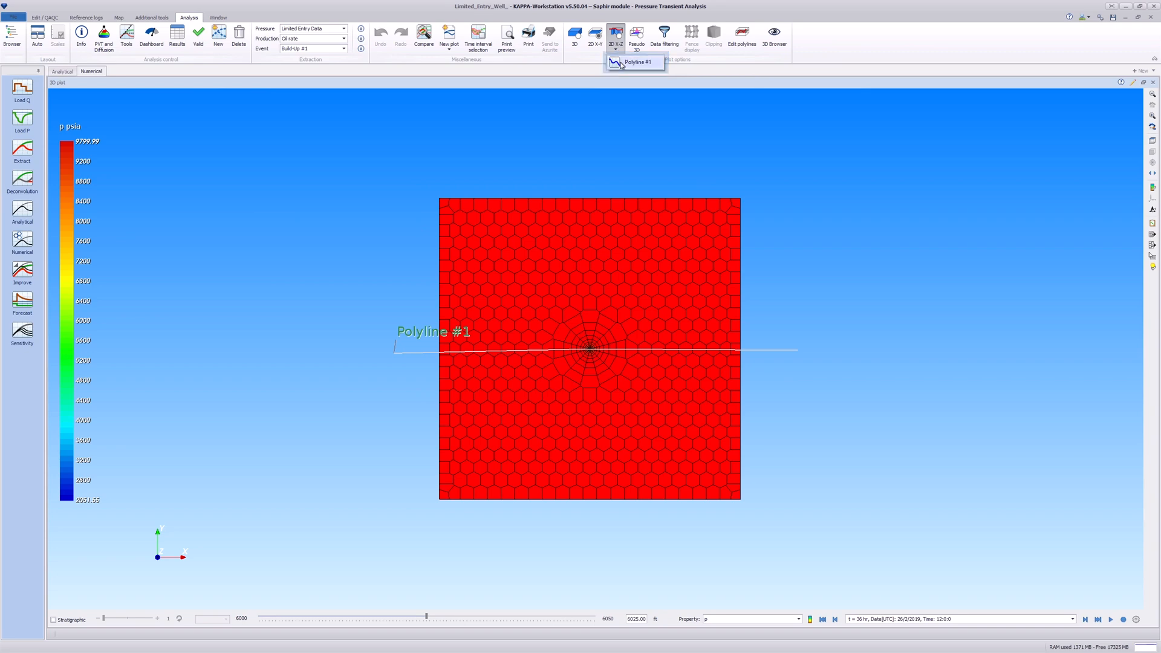
pyautogui.click(623, 63)
pyautogui.moveTo(836, 365); pyautogui.dragTo(934, 349)
pyautogui.scroll(5, 1016, 363)
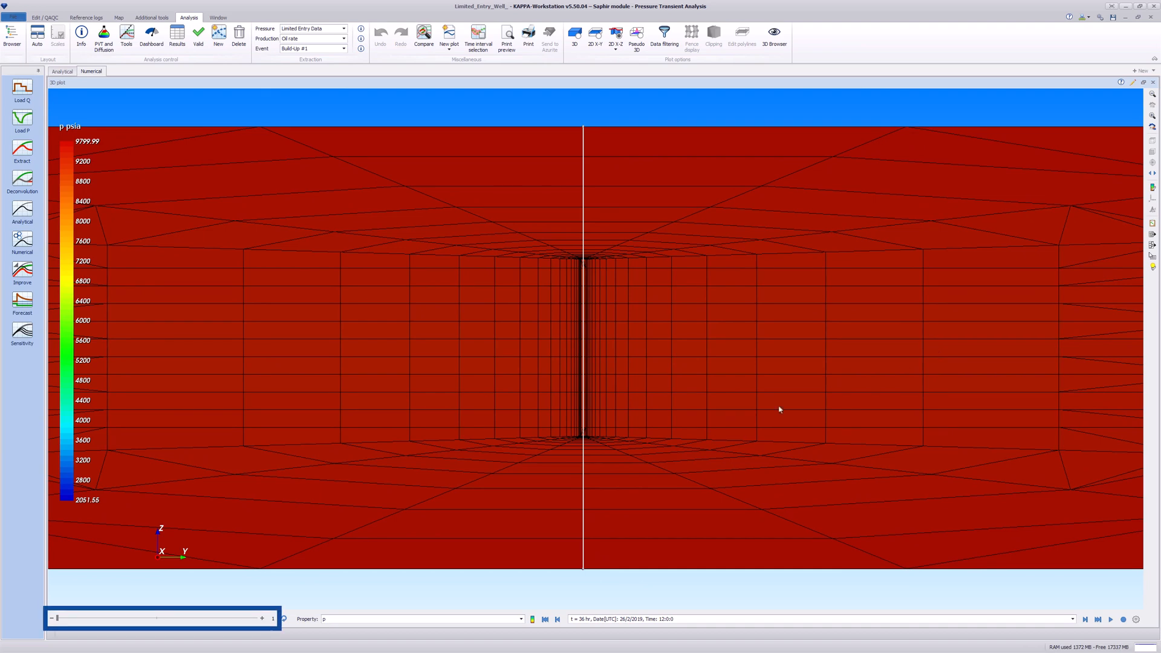
pyautogui.click(135, 618)
pyautogui.moveTo(685, 218); pyautogui.dragTo(681, 535)
pyautogui.scroll(-1, 695, 339)
pyautogui.moveTo(695, 342); pyautogui.dragTo(695, 394)
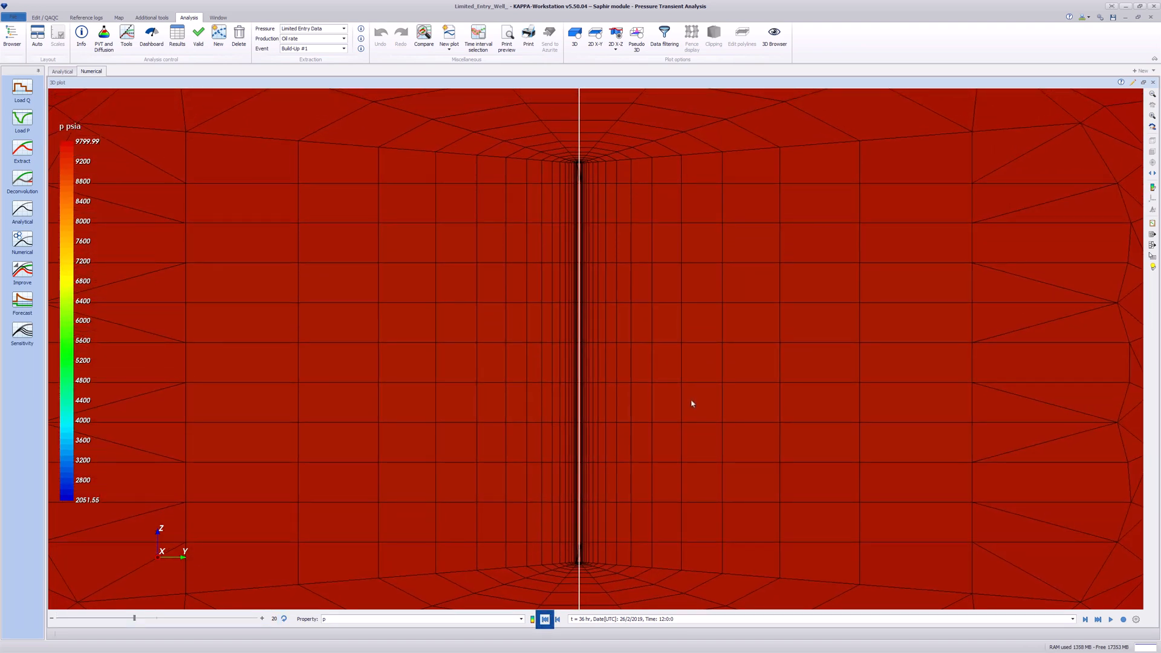
# - Play the pressure drawdown animation from time zero to 24 hr, then restore the tiled plot layout
pyautogui.click(545, 619)
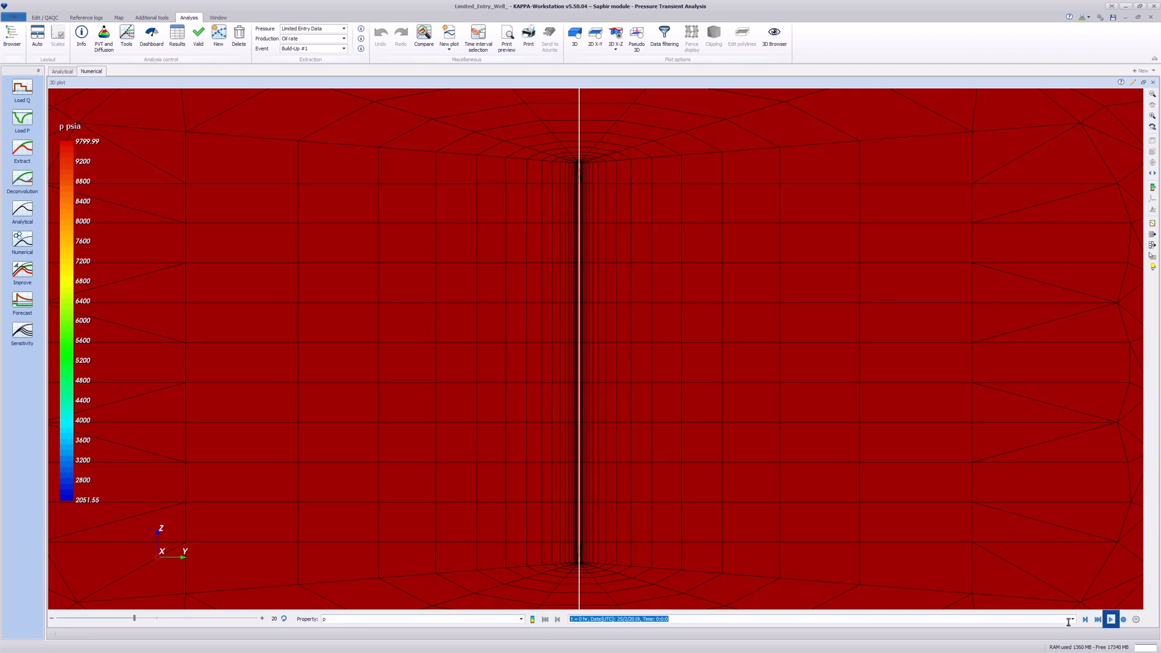
pyautogui.click(1111, 619)
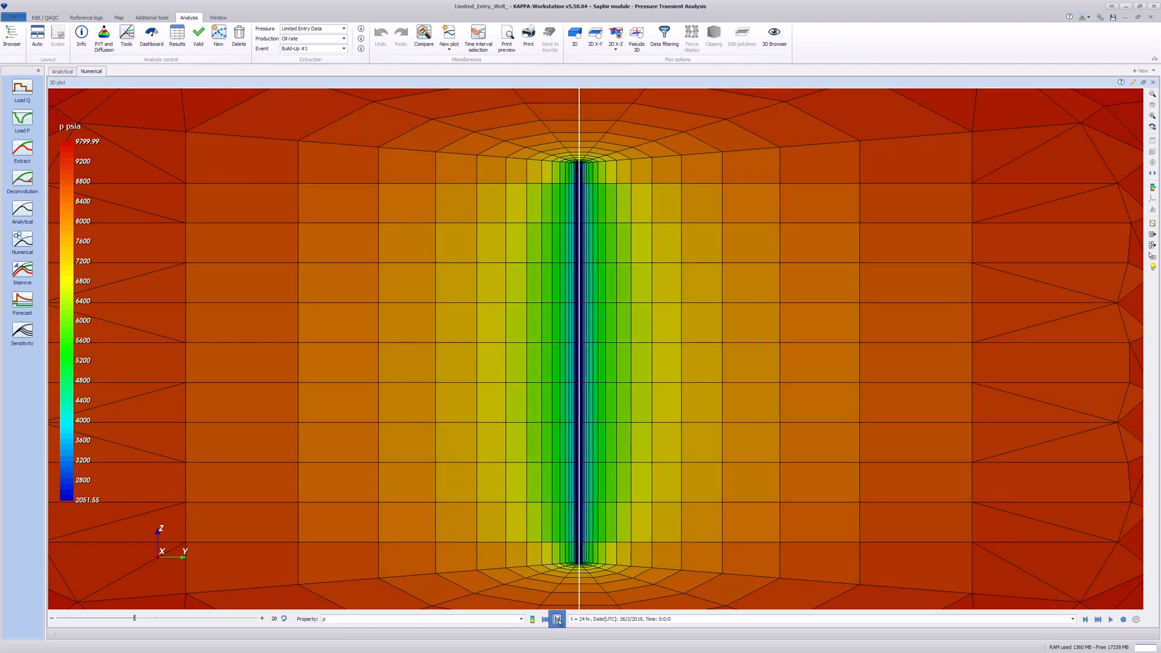
pyautogui.doubleClick(574, 83)
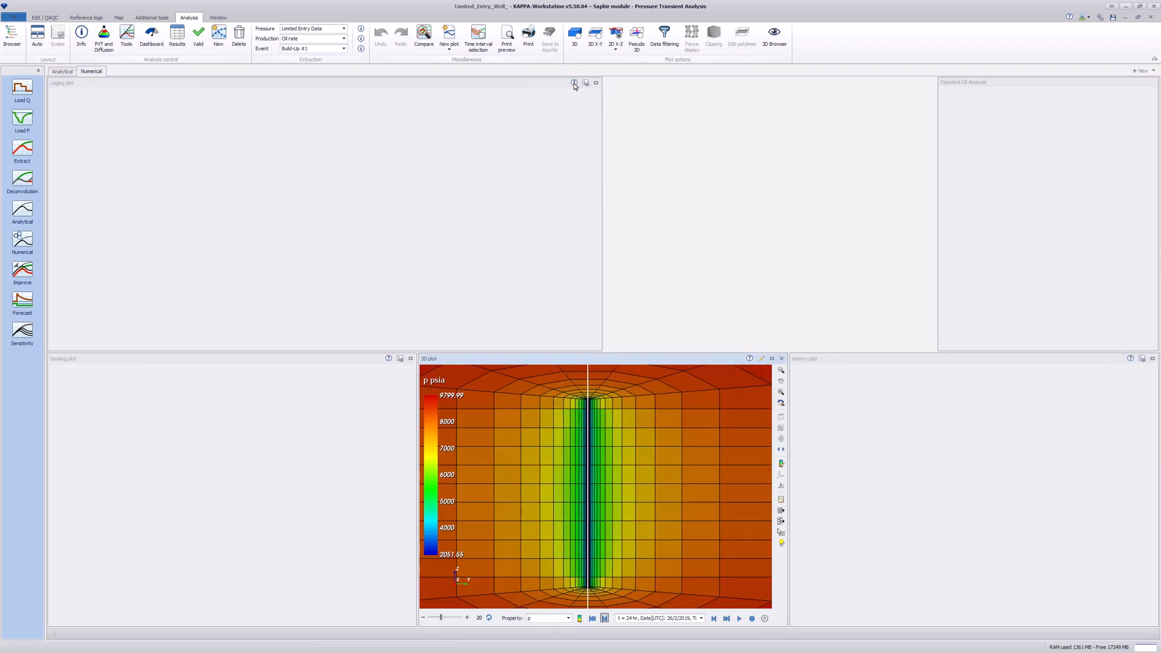